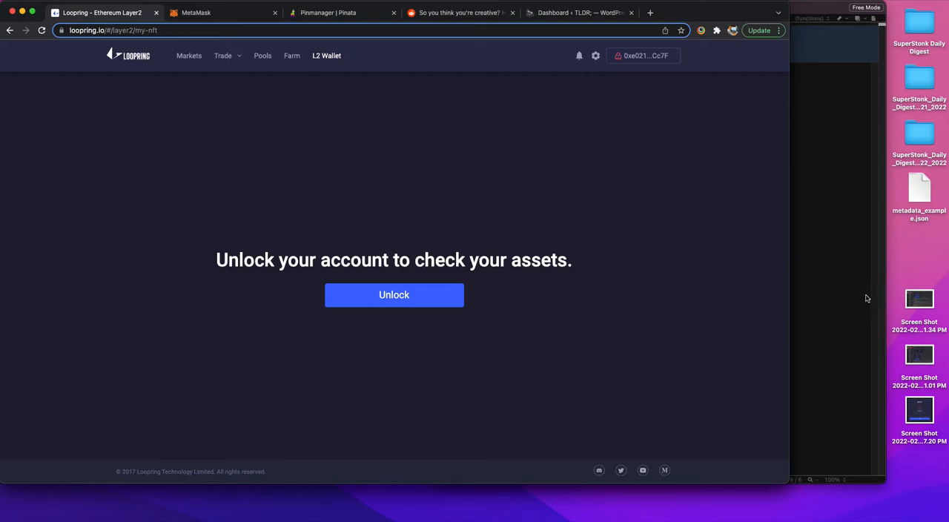
Step: Preview the desktop screenshot taken 2022-02-26 of the Mint NFT error, and close the preview
left_click(898, 274)
left_click(919, 410)
key("space")
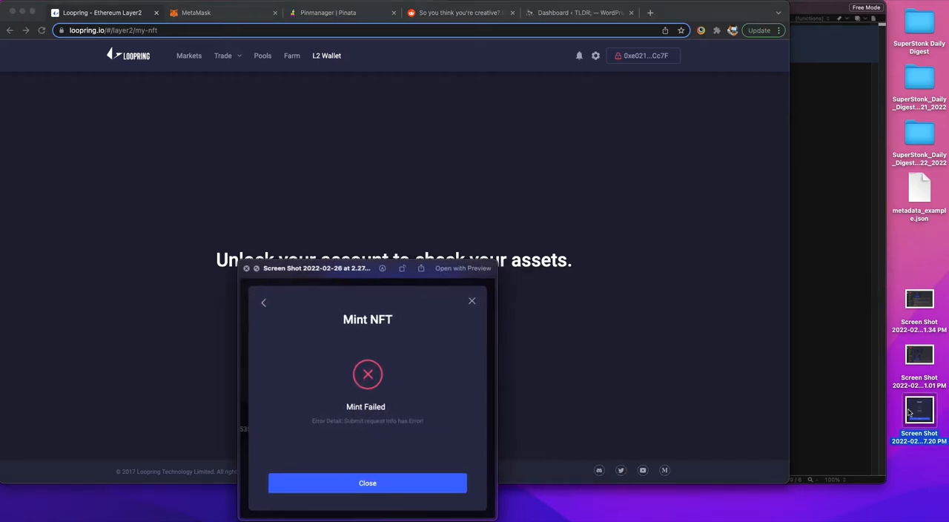
left_click_drag(361, 276, 378, 159)
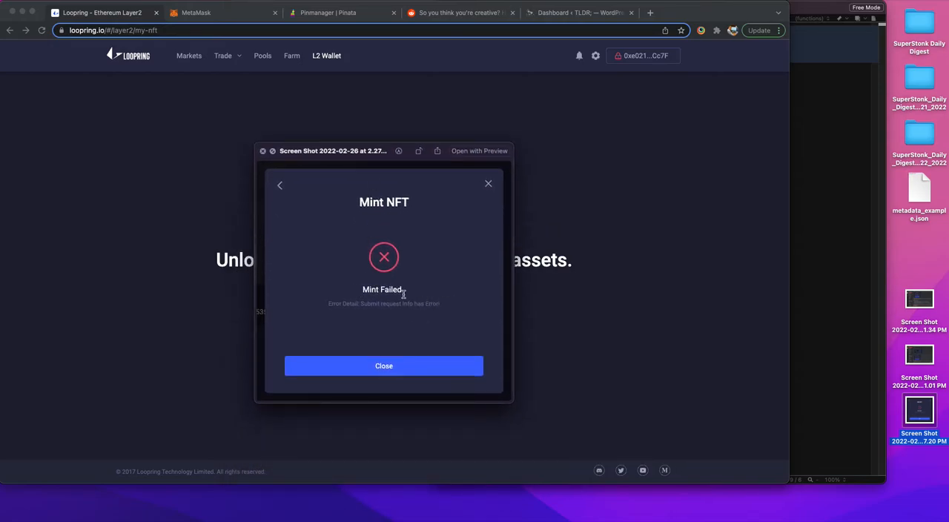
left_click(263, 152)
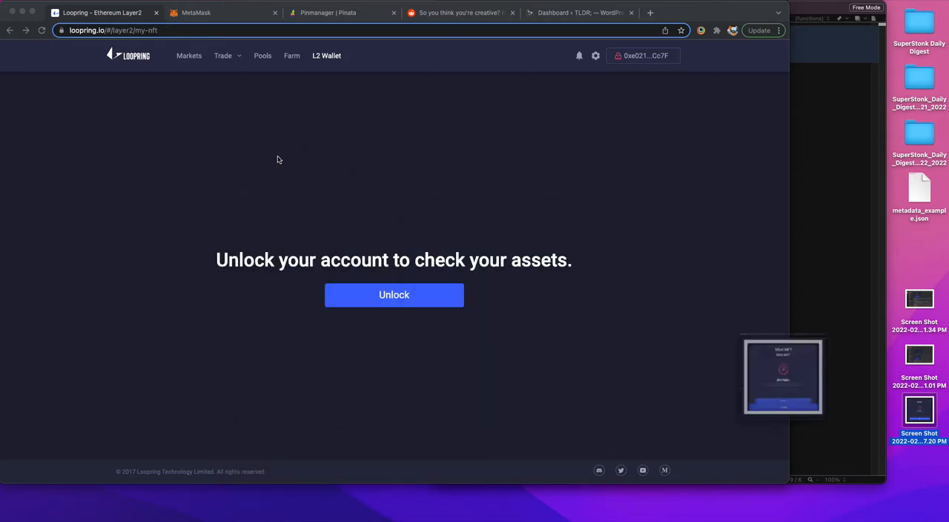
Step: Preview the two 2022-02-27 desktop screenshots of the Loopring support channel discussion, and close the preview
left_click(911, 254)
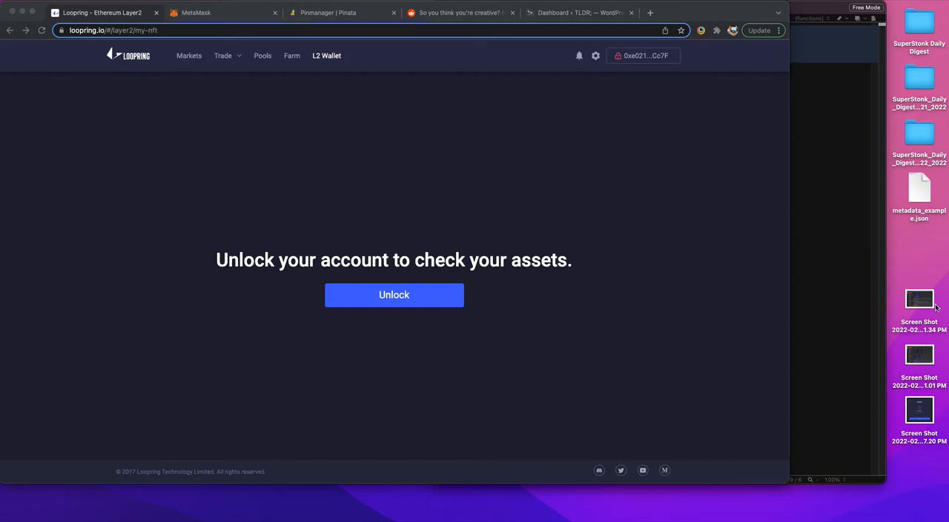
left_click(923, 359)
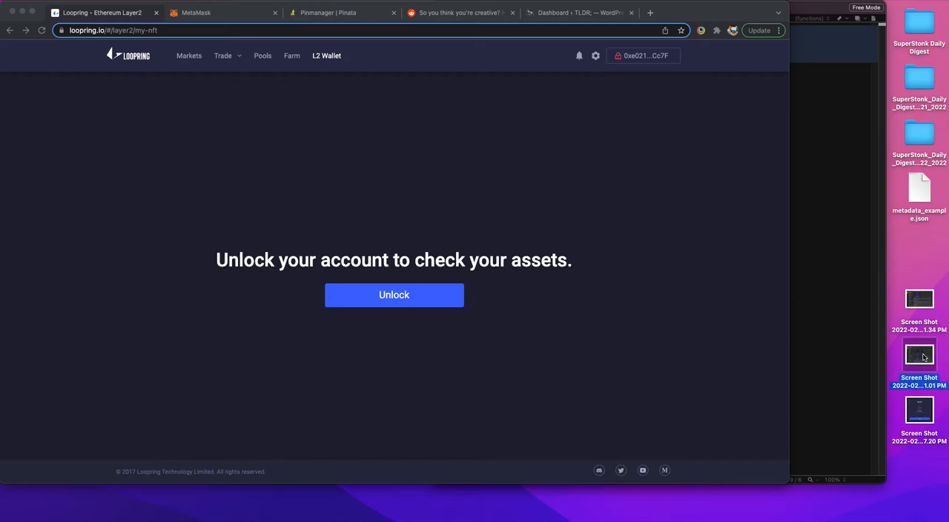
left_click(926, 304)
key("space")
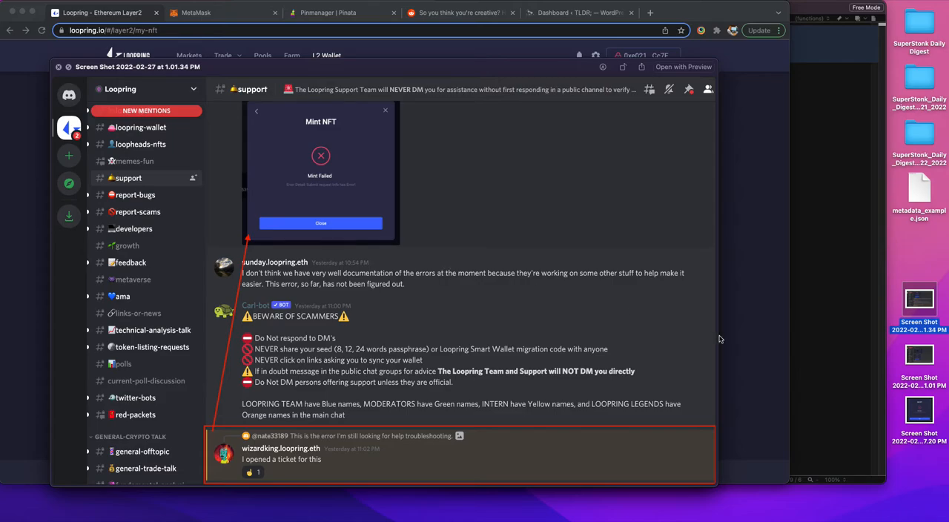
left_click(919, 354)
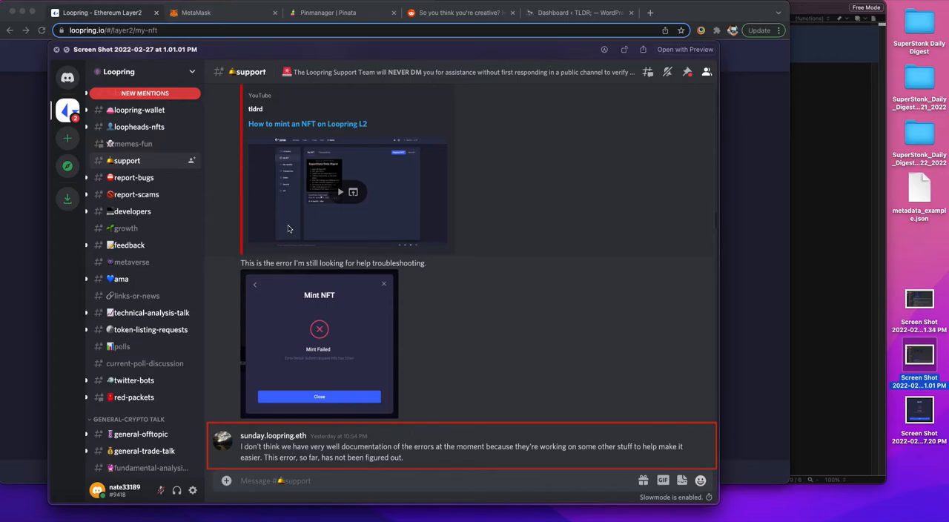
left_click(57, 50)
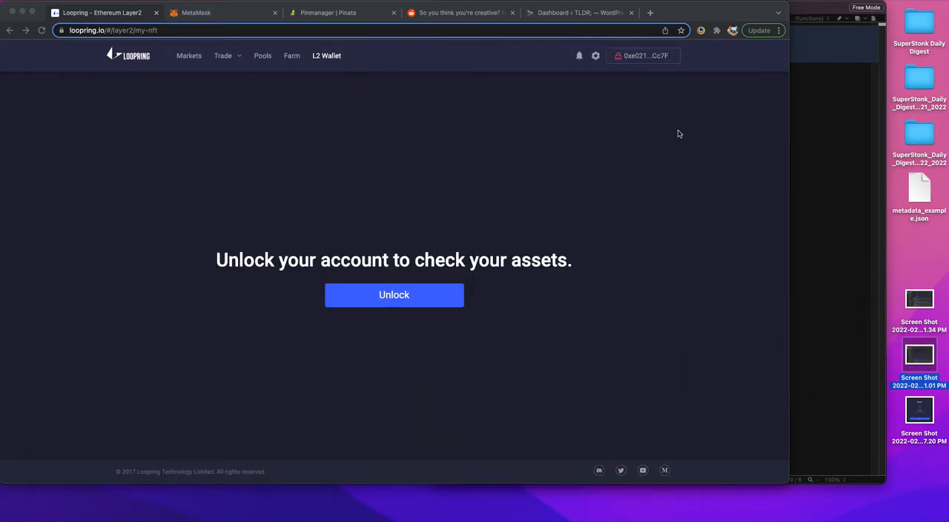
Step: Unlock the Loopring account by signing the MetaMask signature request
left_click(720, 18)
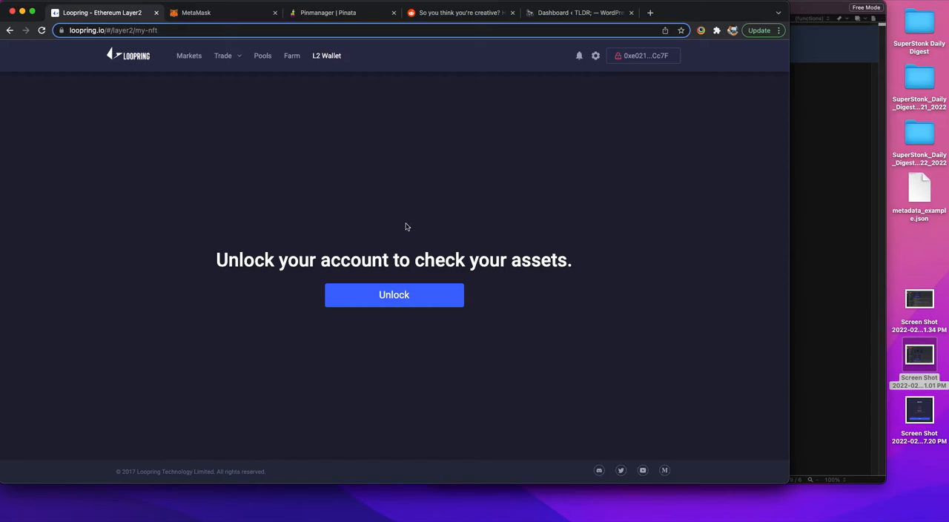
left_click(405, 295)
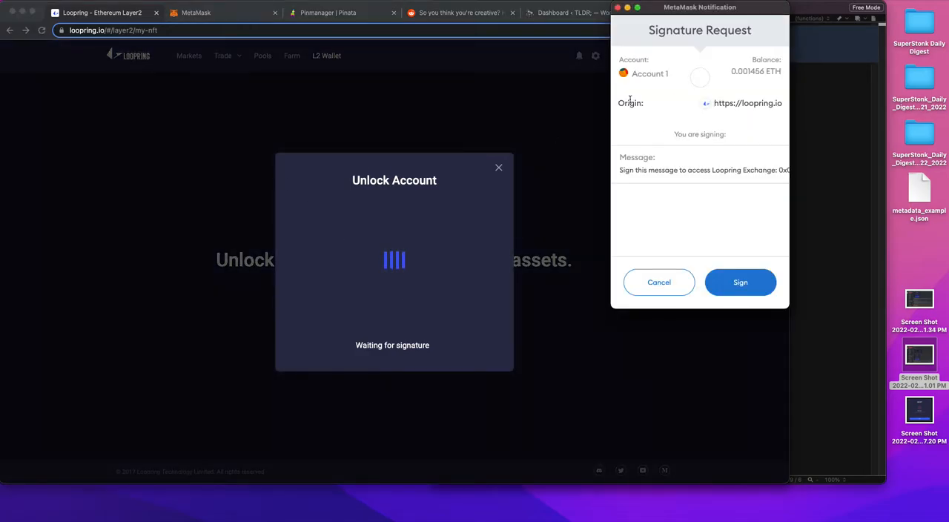
left_click(734, 278)
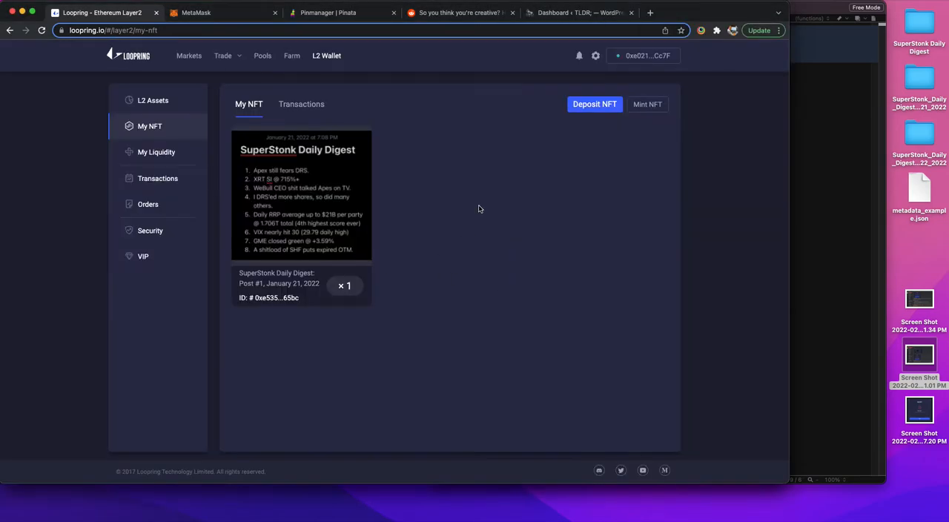
Step: Start a new NFT mint on Loopring and fill in the IPFS CID copied from Pinata's "SuperStonk Daily Digest: January 22, 2022 (meta)" file
left_click(650, 106)
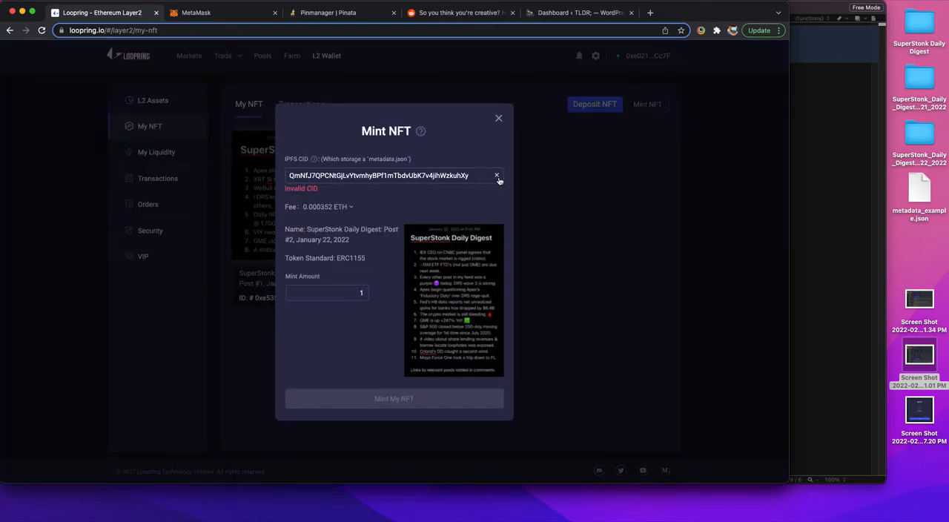
left_click(324, 15)
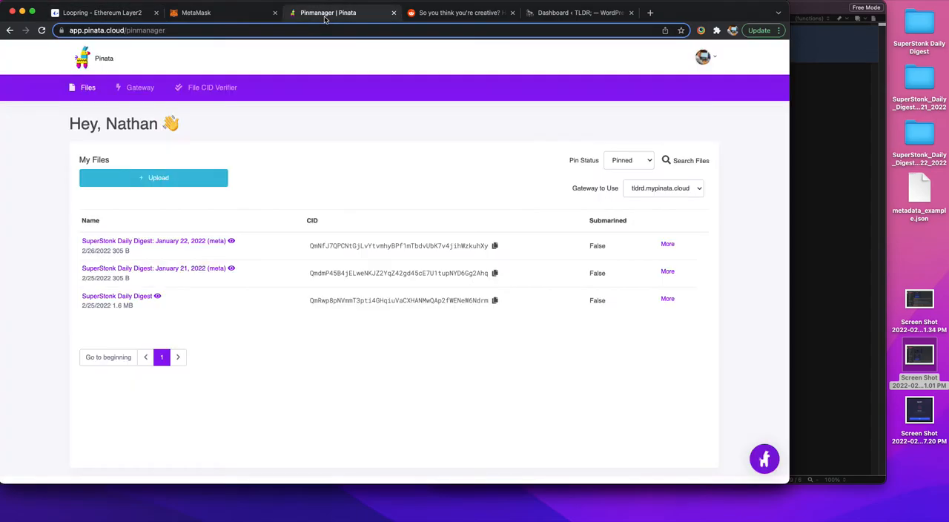
left_click(496, 246)
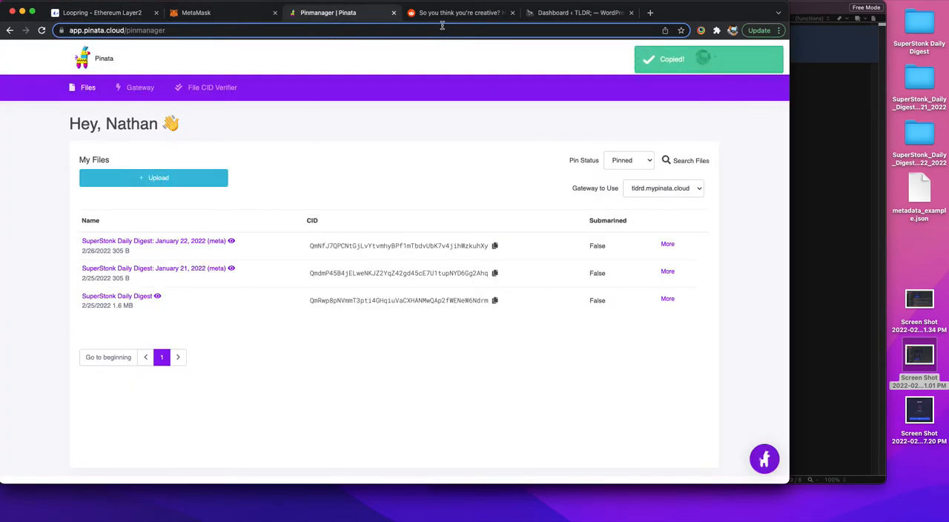
left_click(139, 14)
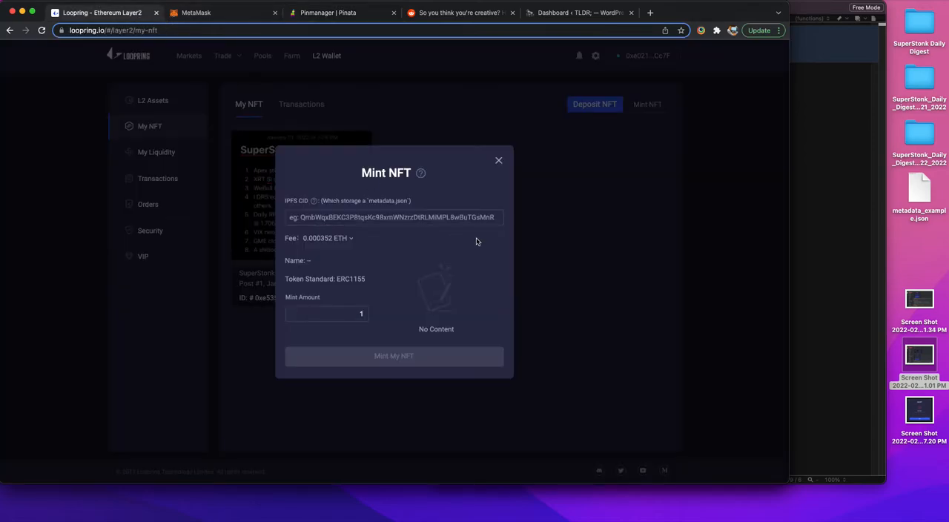
left_click(433, 217)
key("super+v")
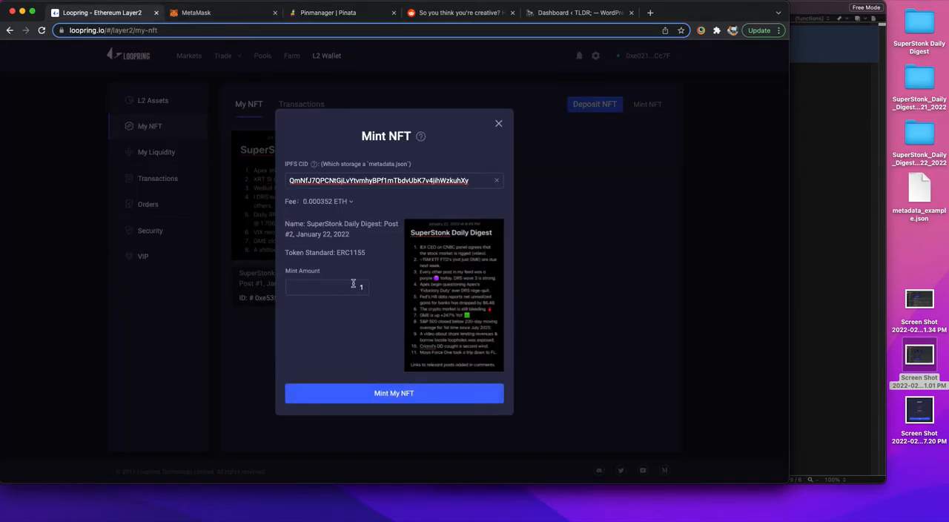
Step: Try to mint one copy of the January 22 NFT, approving the MetaMask signature, and dismiss the mint dialog
left_click(410, 397)
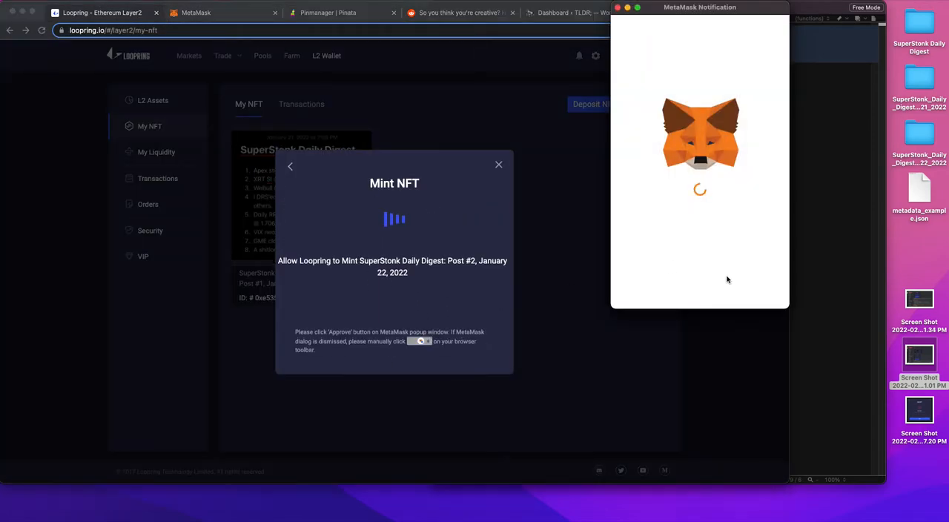
scroll(735, 300, "down", 1)
left_click(735, 300)
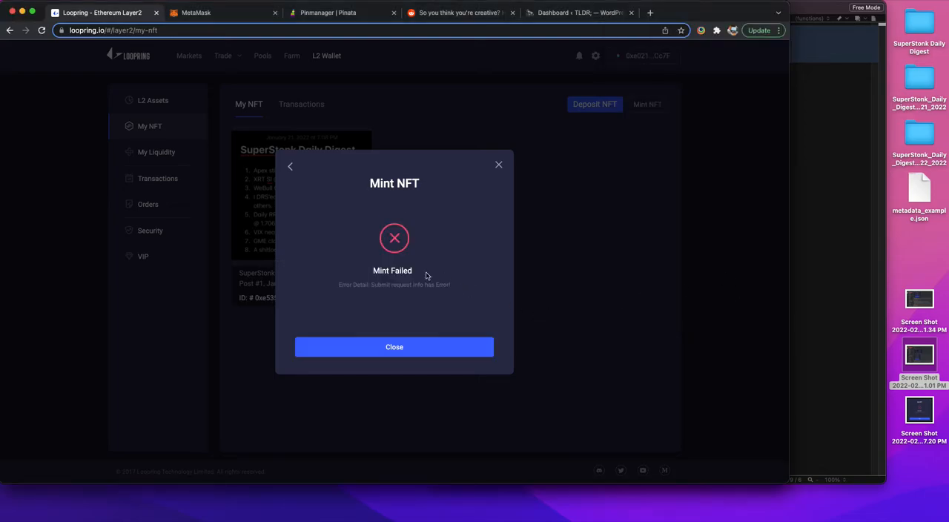
left_click_drag(428, 276, 356, 245)
left_click(446, 256)
left_click(498, 165)
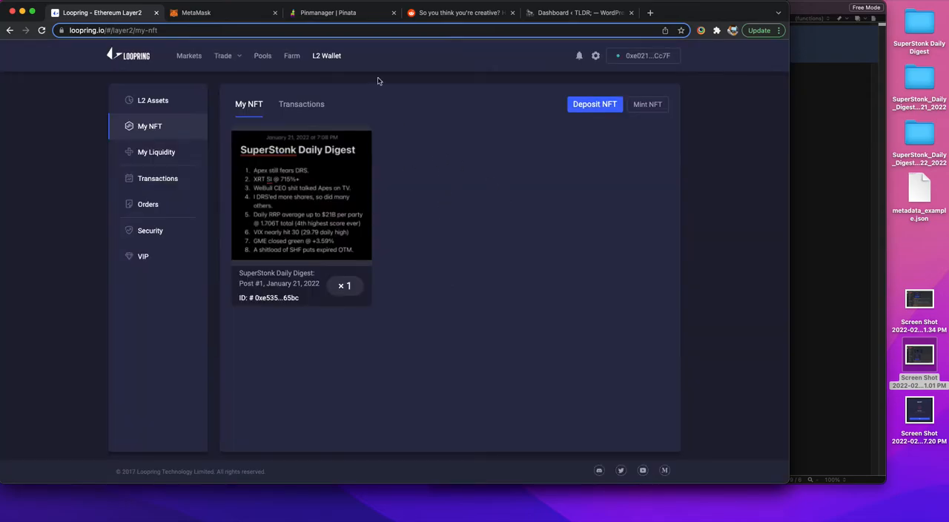
Step: Move metadata_example.json just above the screenshots on the desktop, switch to Pinata, and open the desktop's SuperStonk Daily Digest folder
left_click_drag(919, 194, 923, 251)
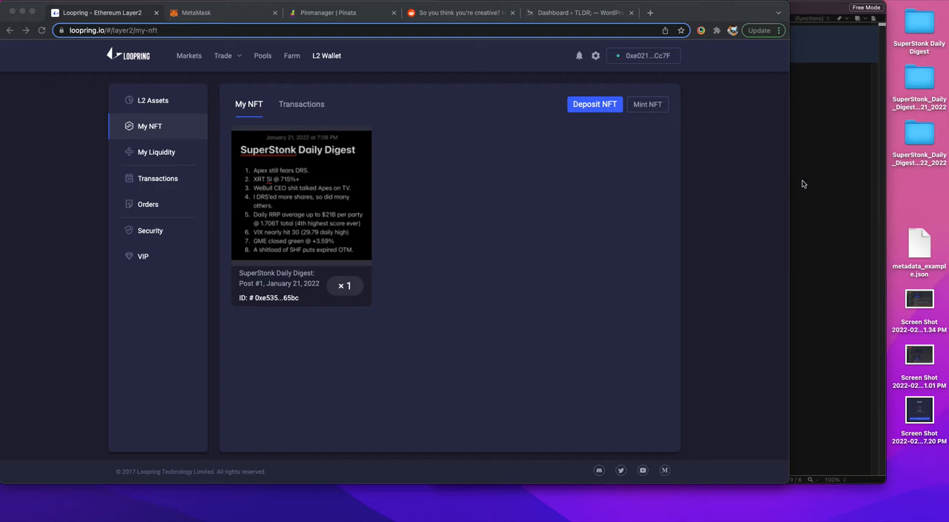
left_click(347, 15)
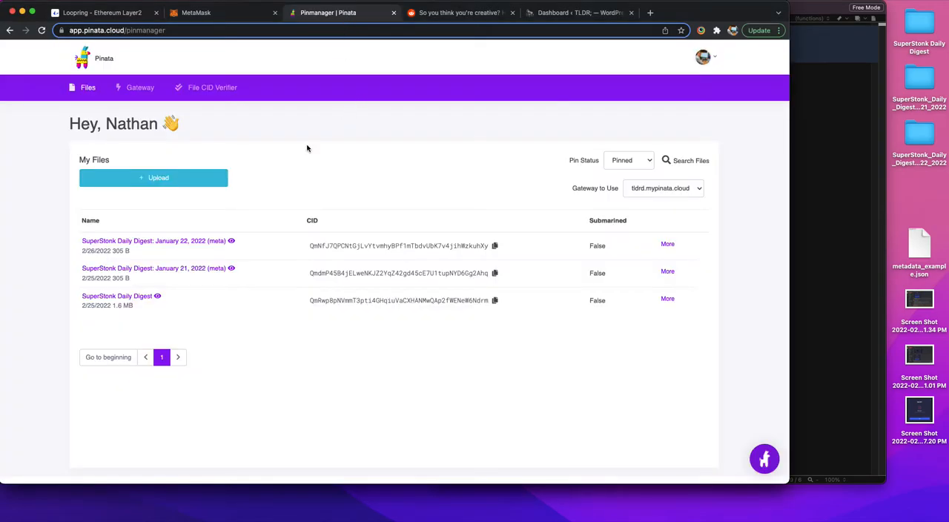
left_click(924, 25)
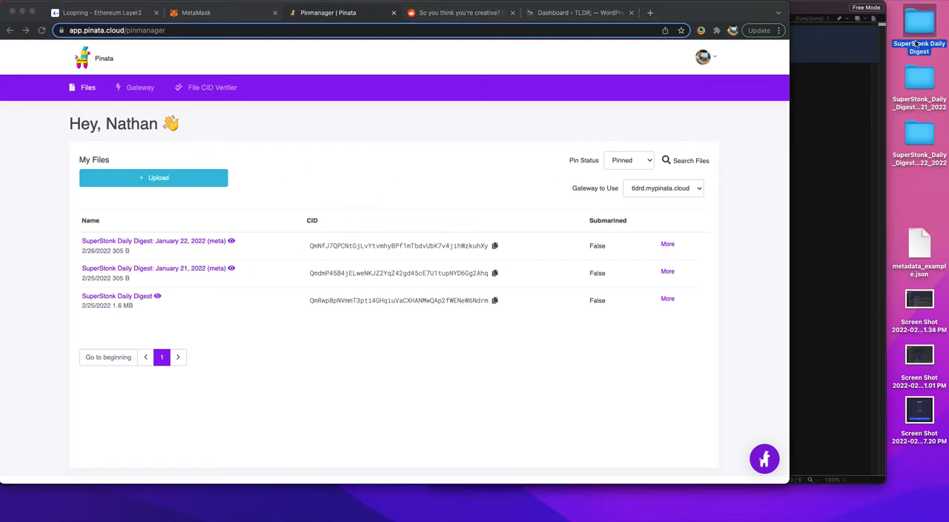
double_click(924, 27)
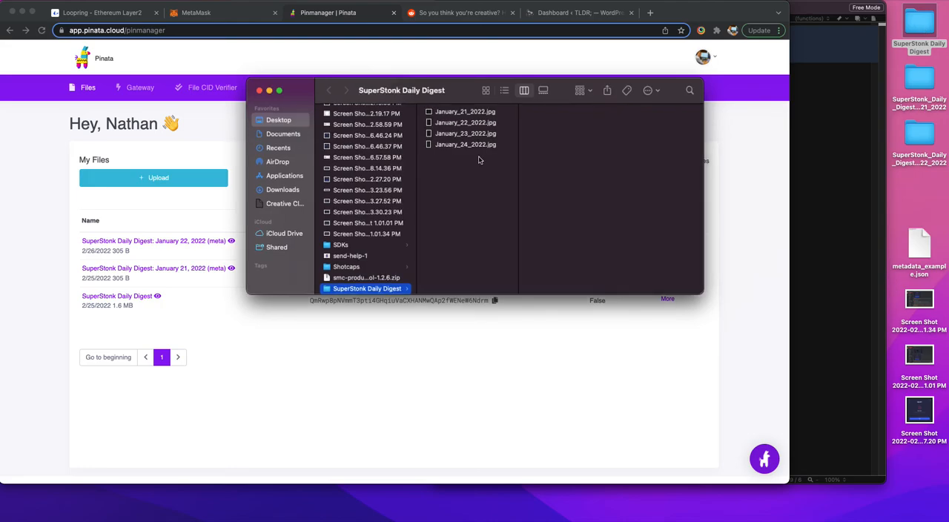
Step: Preview January_23_2022.jpg in the SuperStonk Daily Digest folder, and close the preview and the folder window
left_click(479, 113)
key("Down")
key("Down")
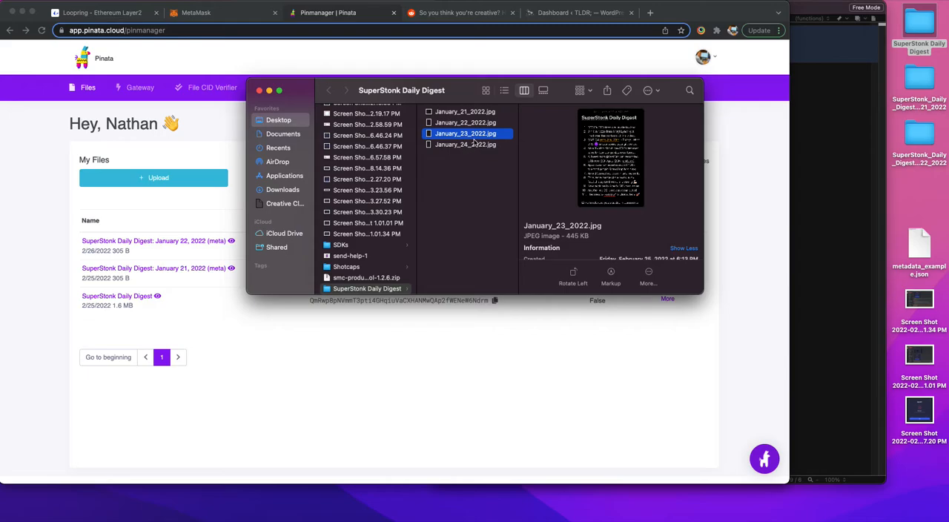
key("Up")
key("Down")
key("space")
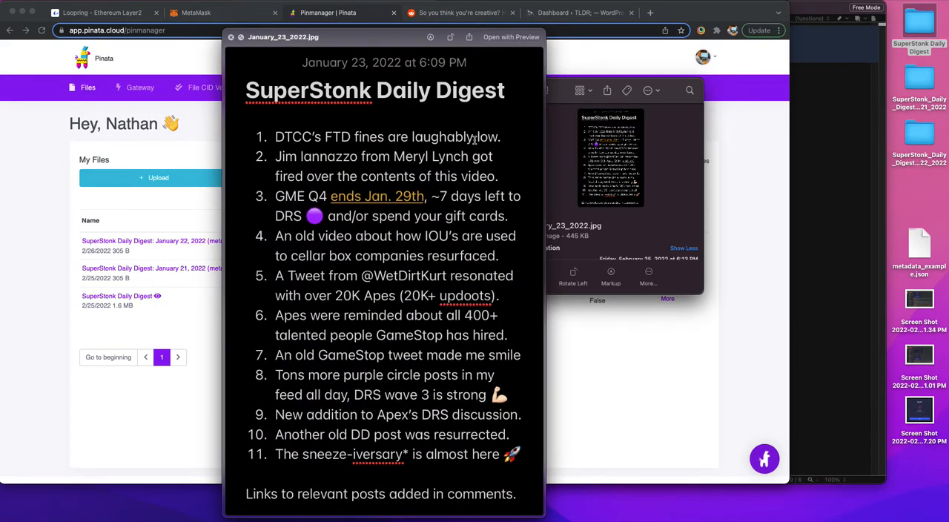
key("space")
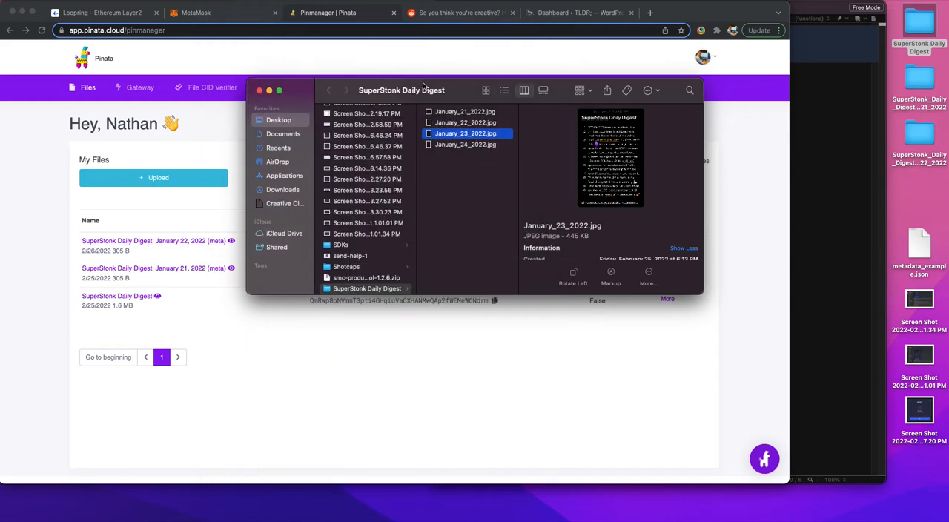
left_click(260, 92)
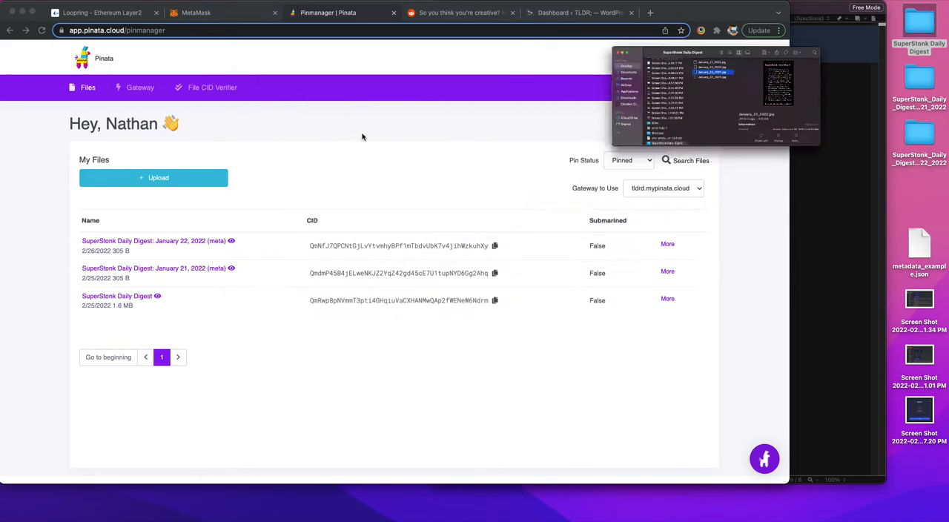
Step: View January_23_2022.jpg inside the SuperStonk Daily Digest folder pinned on Pinata, and close the image page
left_click(186, 178)
left_click(307, 185)
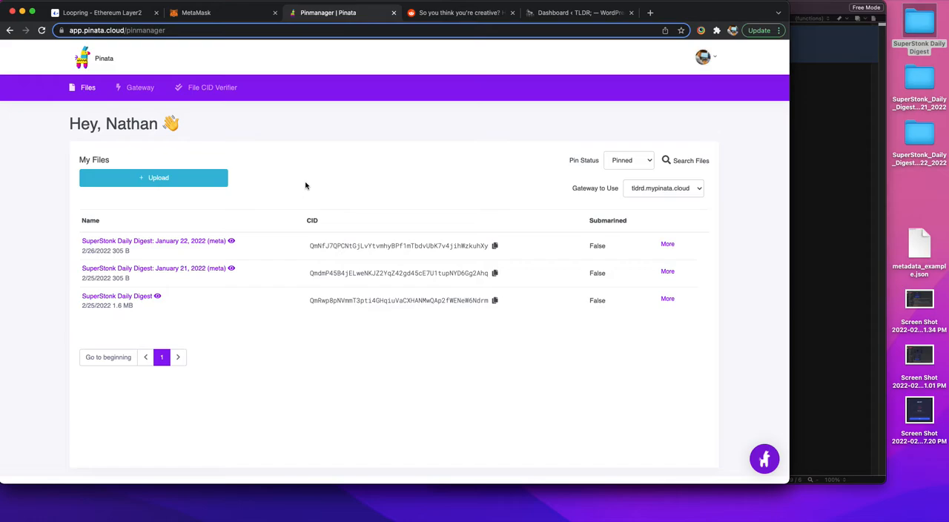
left_click(125, 296)
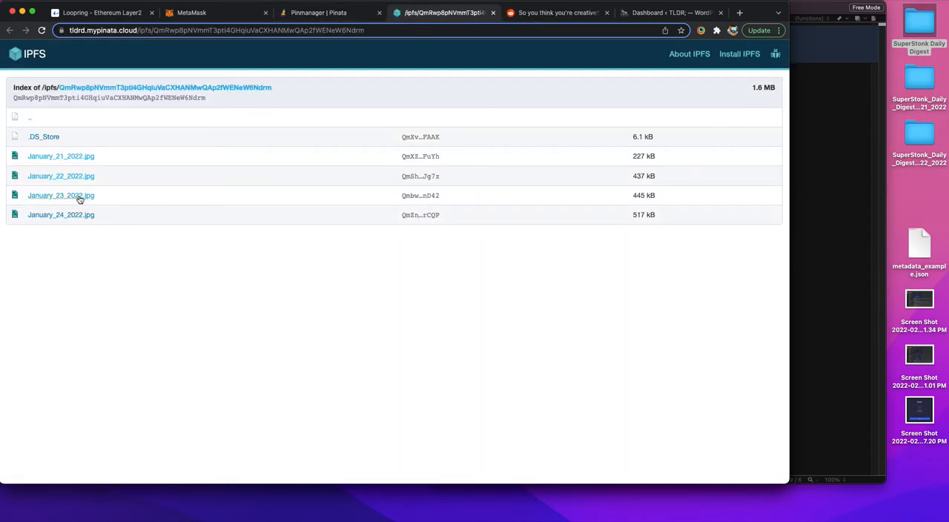
left_click(79, 198)
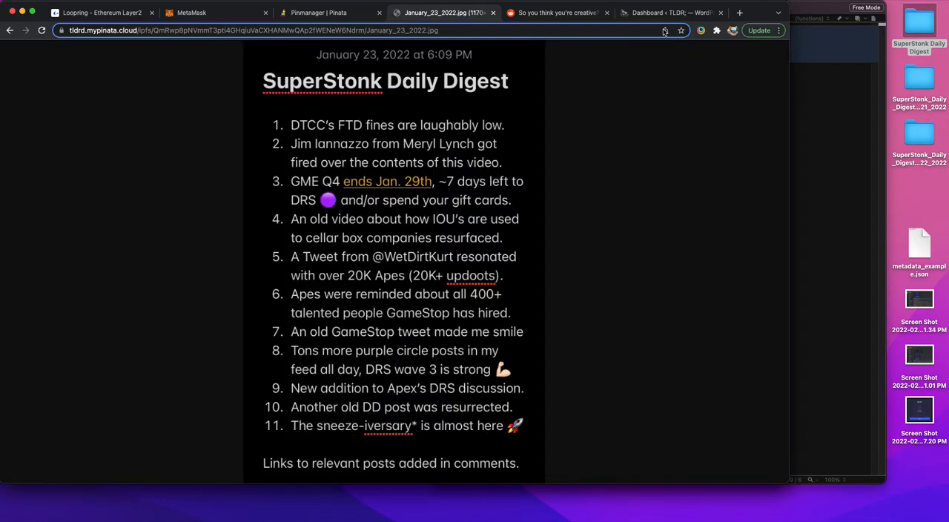
left_click(493, 12)
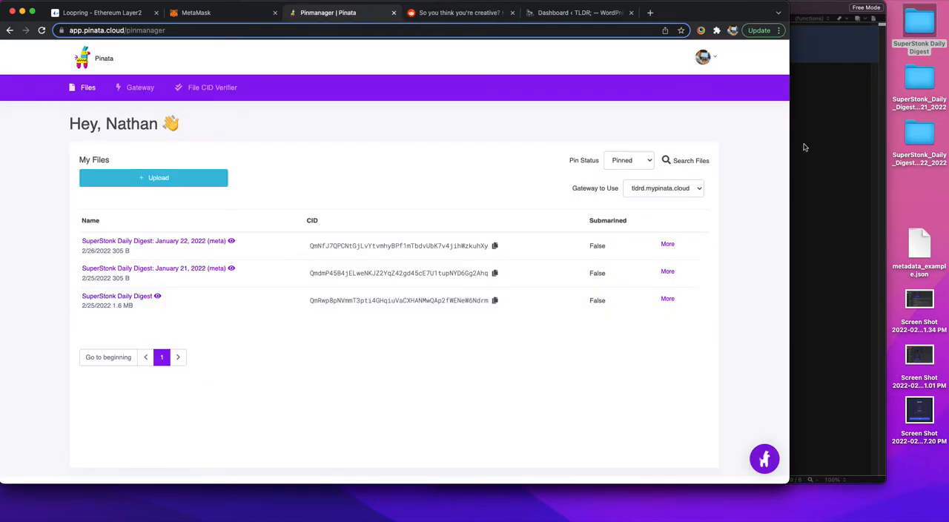
Step: Switch to the text editor and review the fields in metadata_example.json and the January 22 metadata.json
left_click(922, 182)
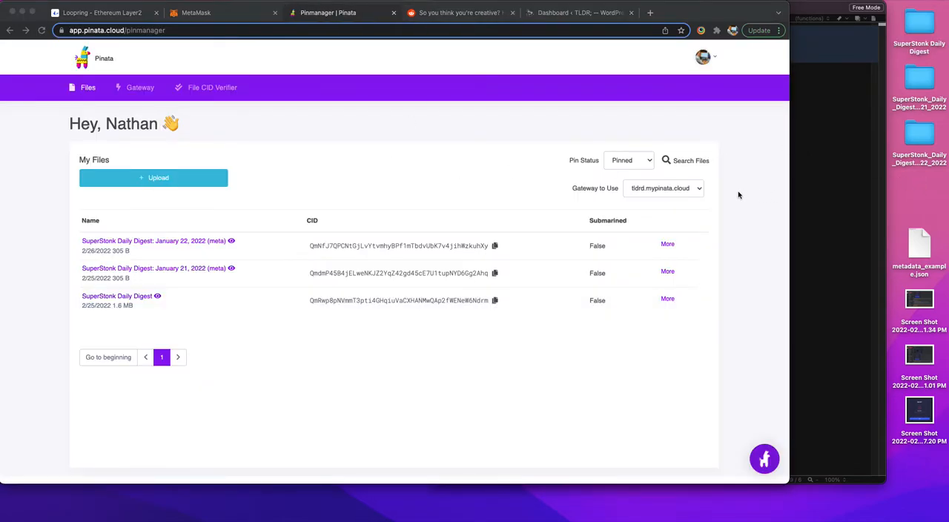
left_click(820, 12)
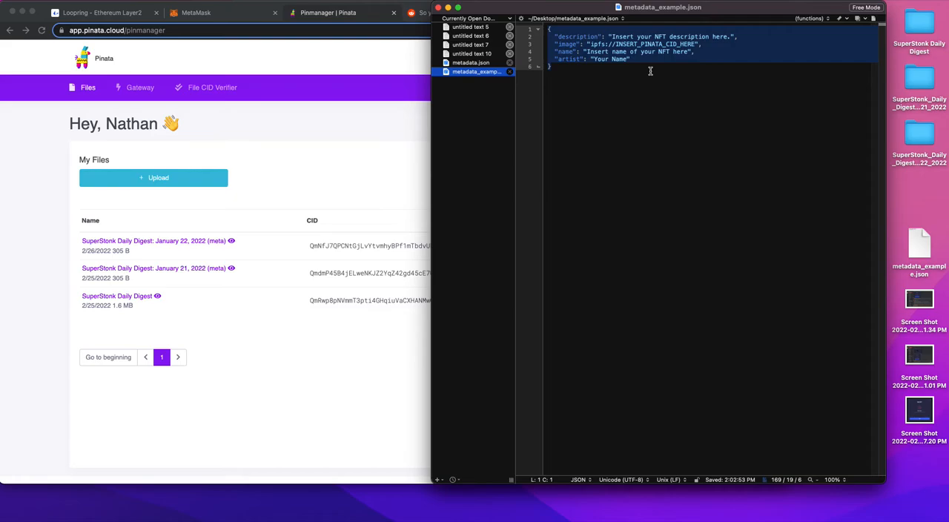
left_click(596, 99)
left_click(485, 64)
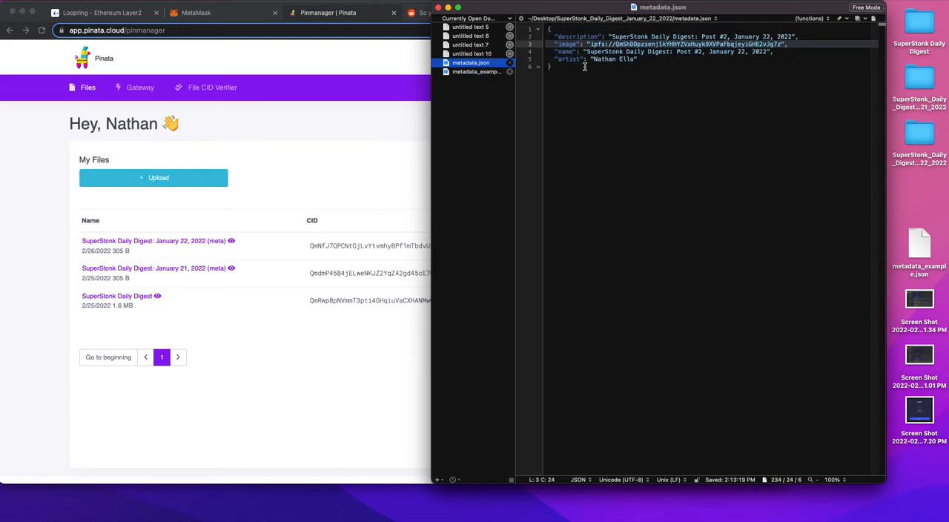
left_click(583, 69)
key("super+a")
left_click(589, 80)
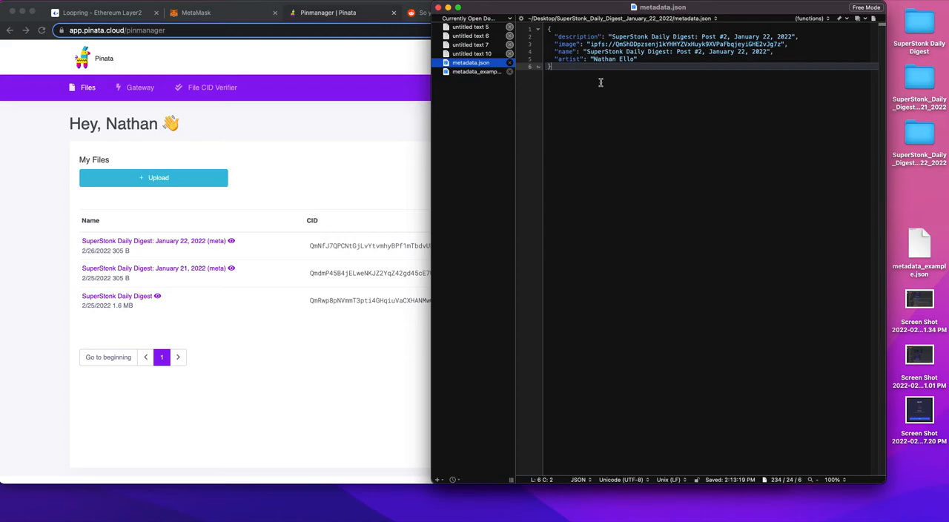
Step: Change the description in metadata.json to "SuperStonk Daily Digest: Post #3, January 23, 2022"
key("super+a")
left_click(576, 74)
double_click(753, 37)
left_click_drag(623, 37, 699, 36)
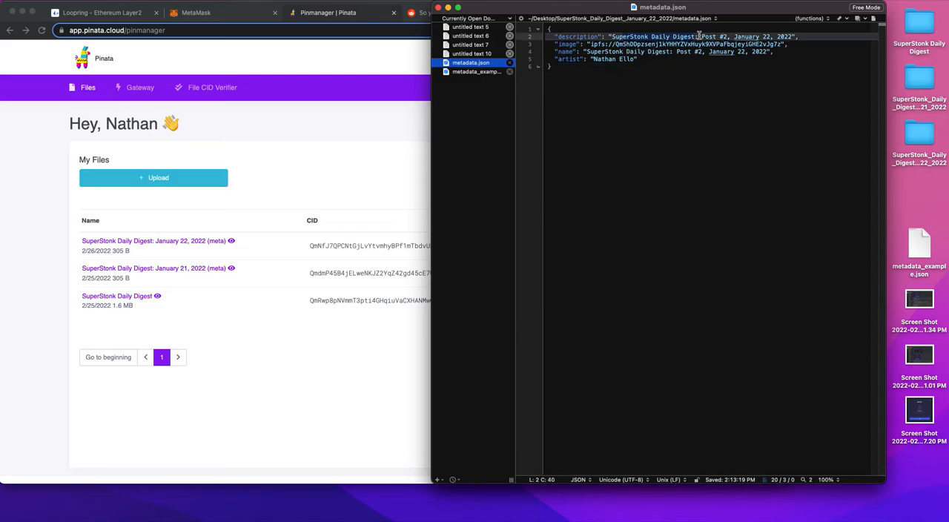
left_click(731, 36)
key("BackSpace")
type("3")
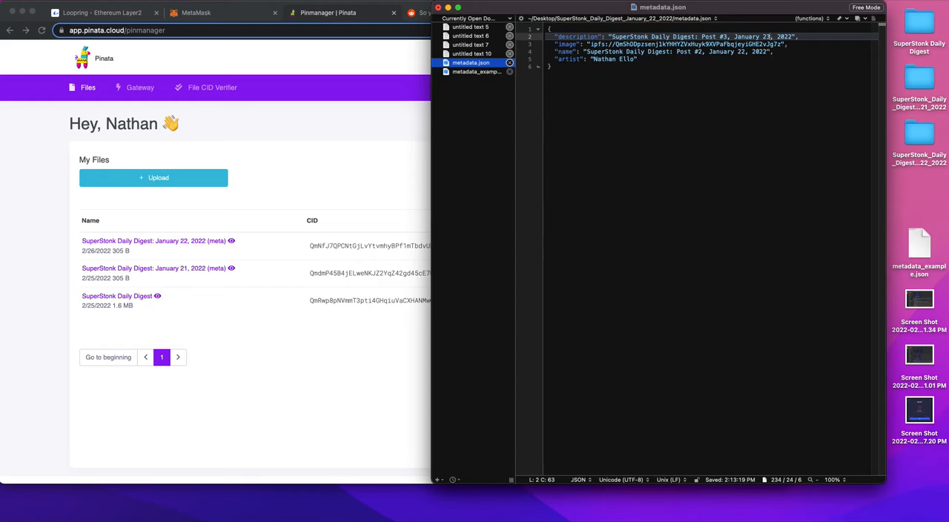
left_click_drag(804, 36, 696, 36)
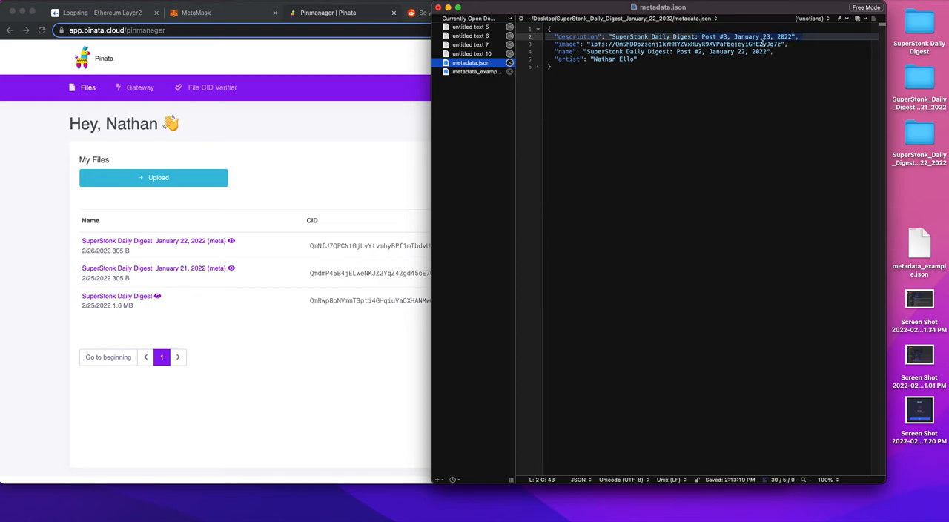
Step: Update the name field in metadata.json to "SuperStonk Daily Digest: Post #3, January 23, 2022"
left_click(781, 54)
left_click(704, 56)
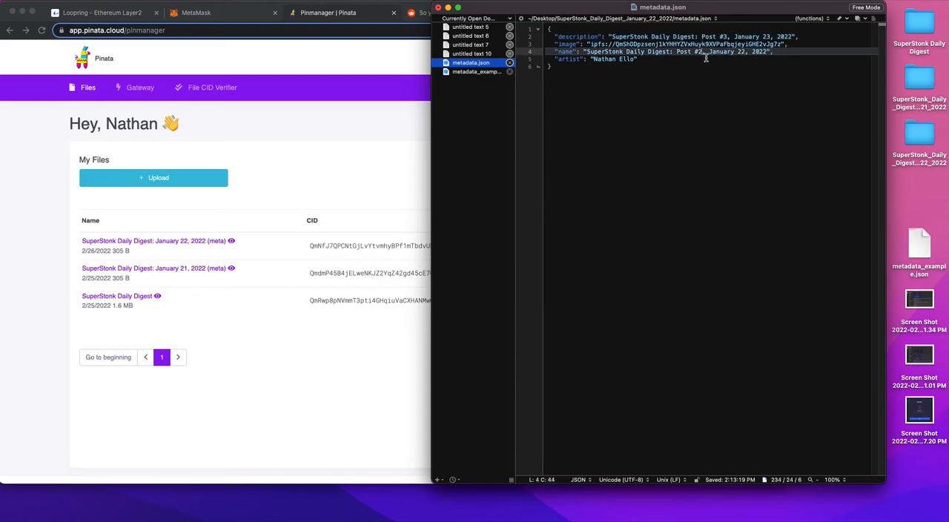
left_click(747, 53)
key("BackSpace")
type("3")
Step: Get the full CID of January_23_2022.jpg from the SuperStonk Daily Digest folder pinned on Pinata, and close its page
left_click(615, 45)
mouse_move(616, 44)
left_mouse_down()
mouse_move(786, 46)
mouse_move(617, 44)
left_mouse_up()
left_click(783, 45)
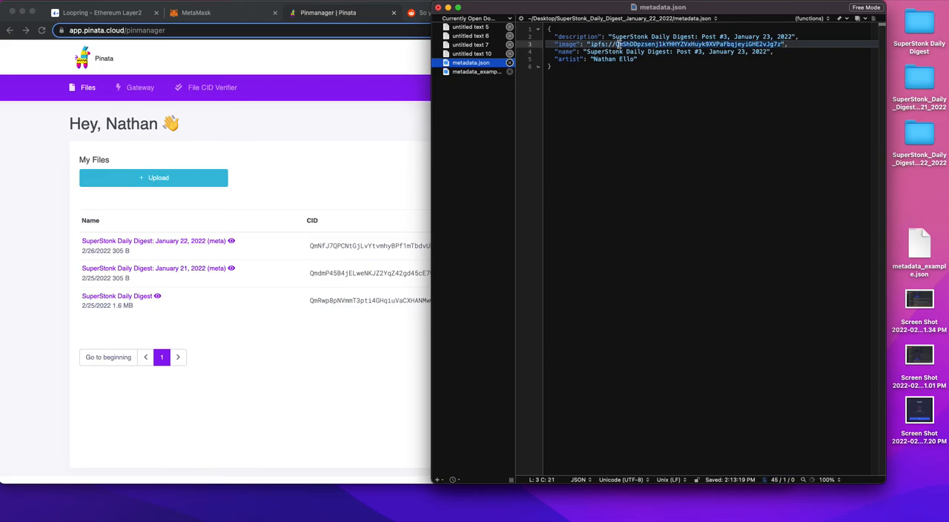
left_click(336, 118)
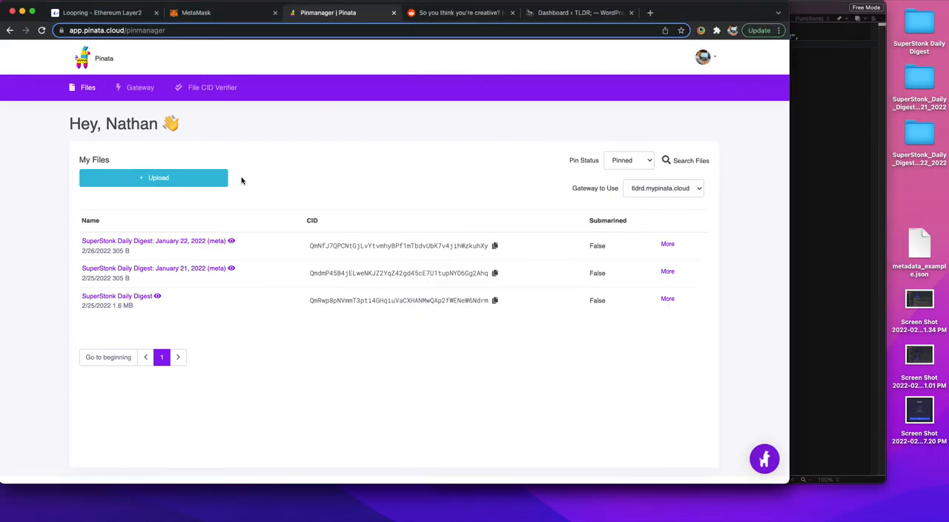
left_click(139, 299)
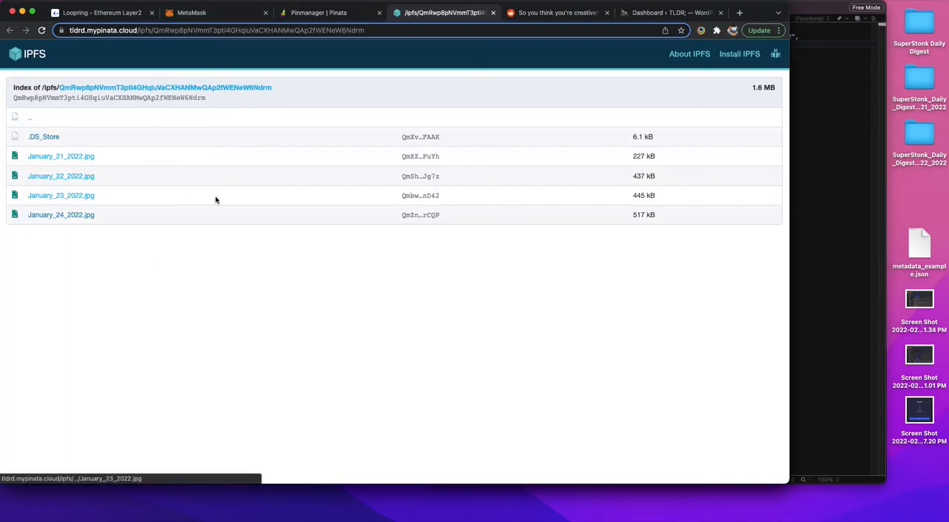
left_click(418, 197)
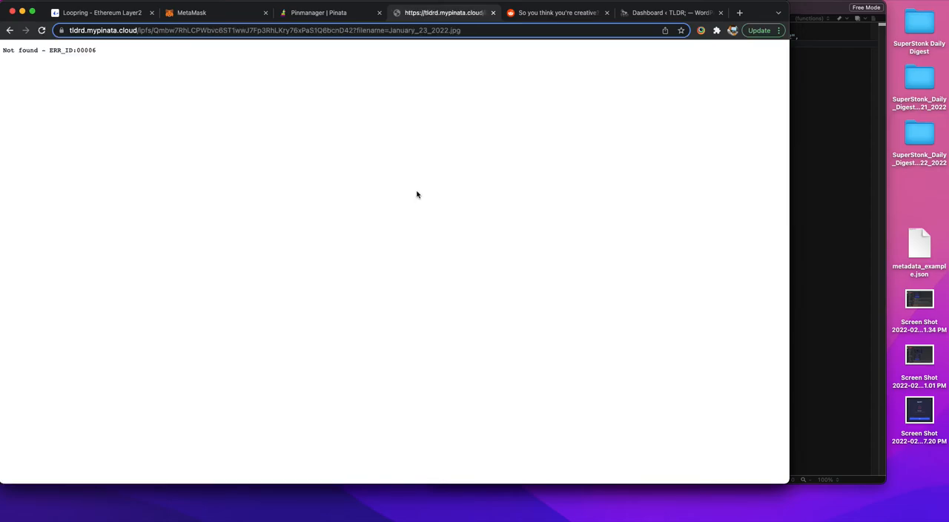
left_click(201, 30)
left_click(198, 29)
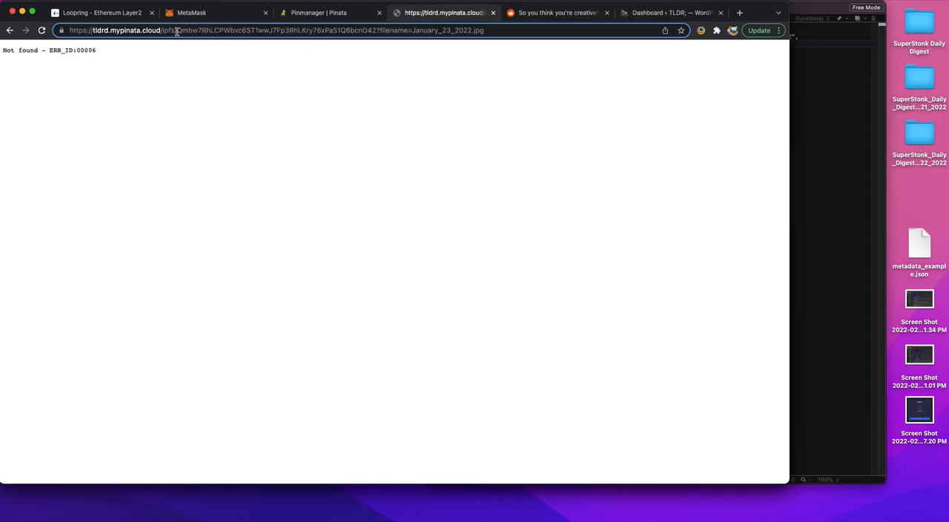
left_click_drag(176, 29, 377, 31)
key("super+c")
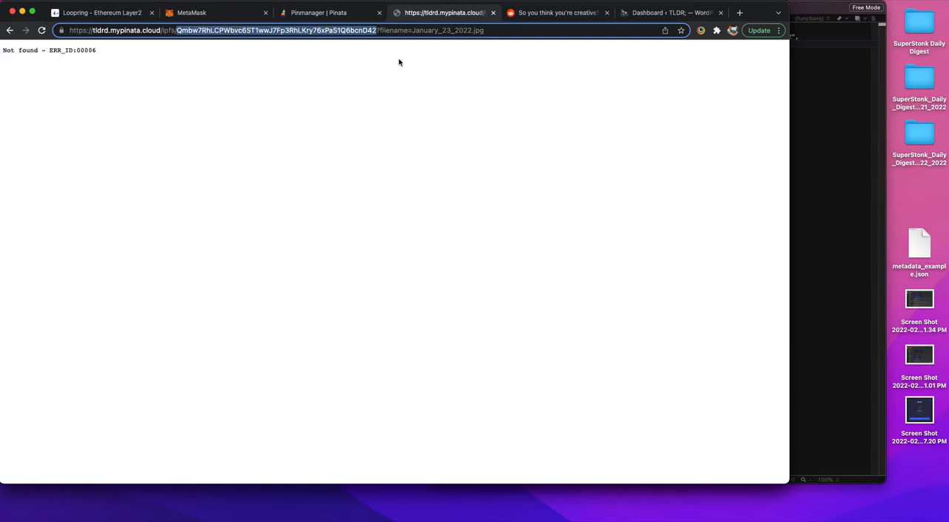
key("BackSpace")
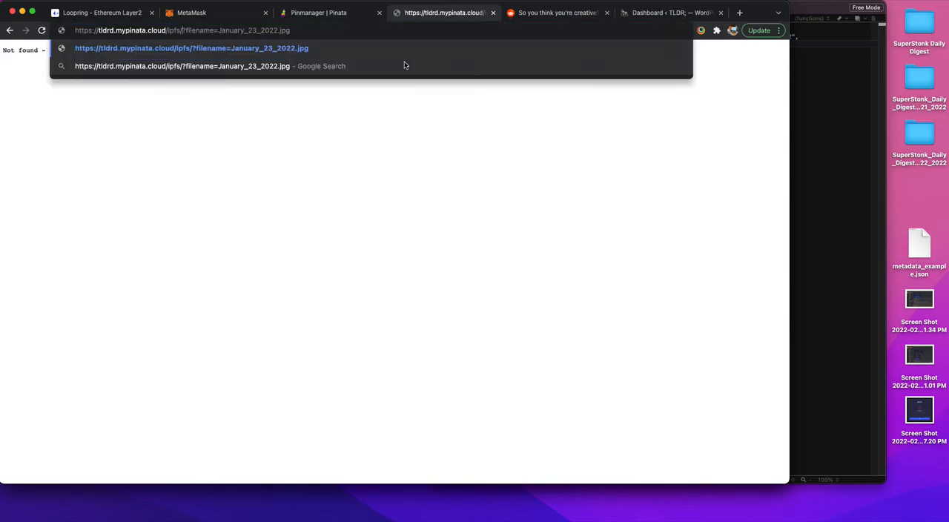
left_click(493, 12)
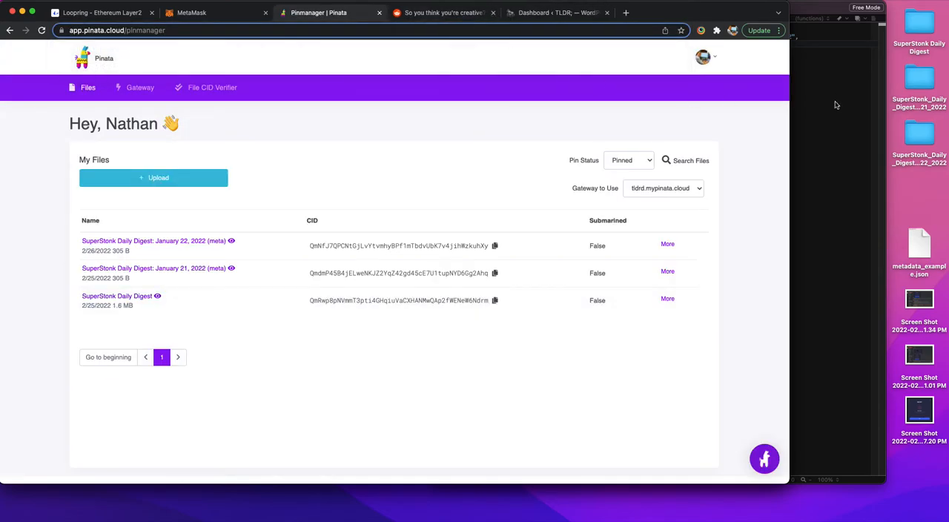
Step: Switch to the text editor and replace the CID after ipfs:// in the image field with the January_23_2022.jpg CID
left_click(831, 104)
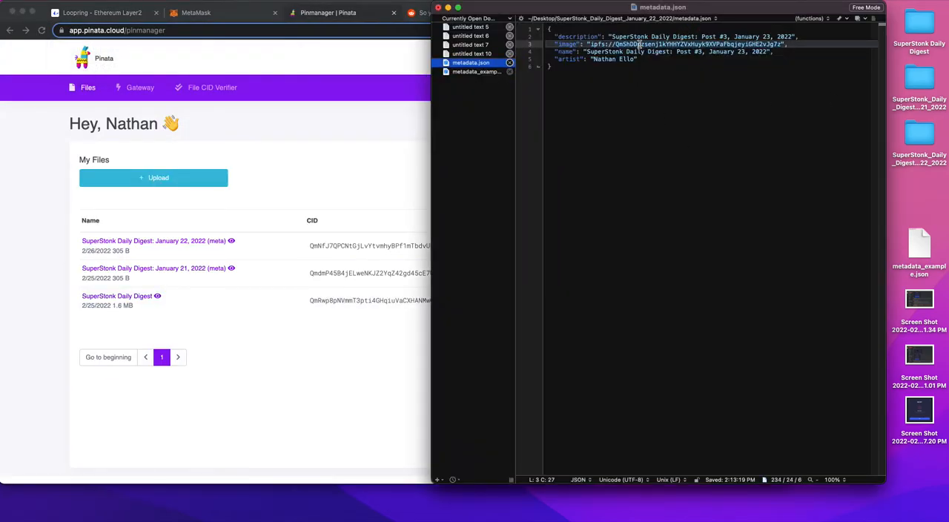
left_click_drag(615, 44, 779, 44)
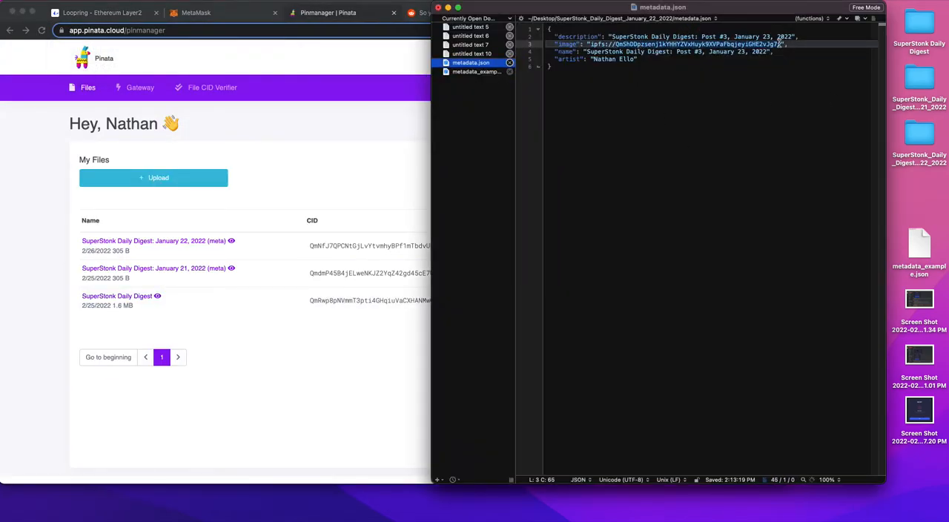
key("super+v")
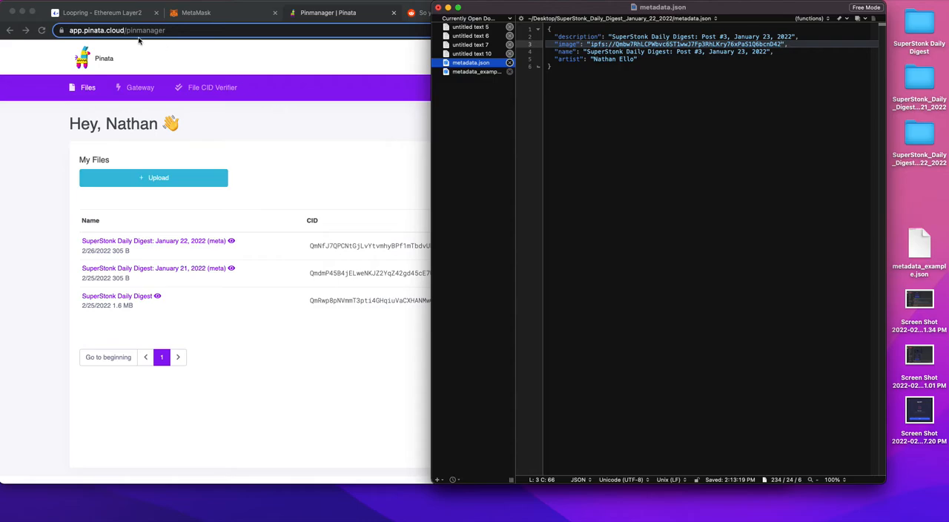
Step: Try to save metadata.json in its January 22 folder, authorizing with the account password
key("super+s")
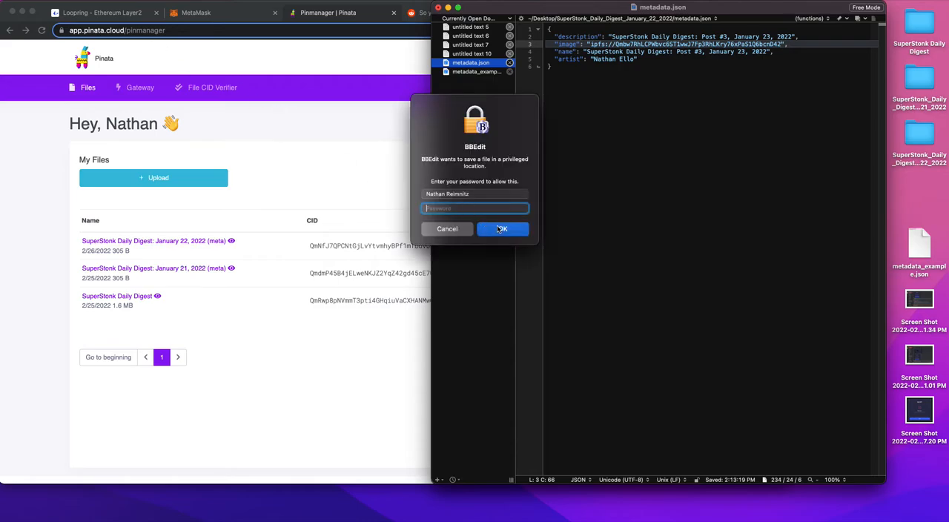
type("•••••••••••••••••")
left_click(500, 228)
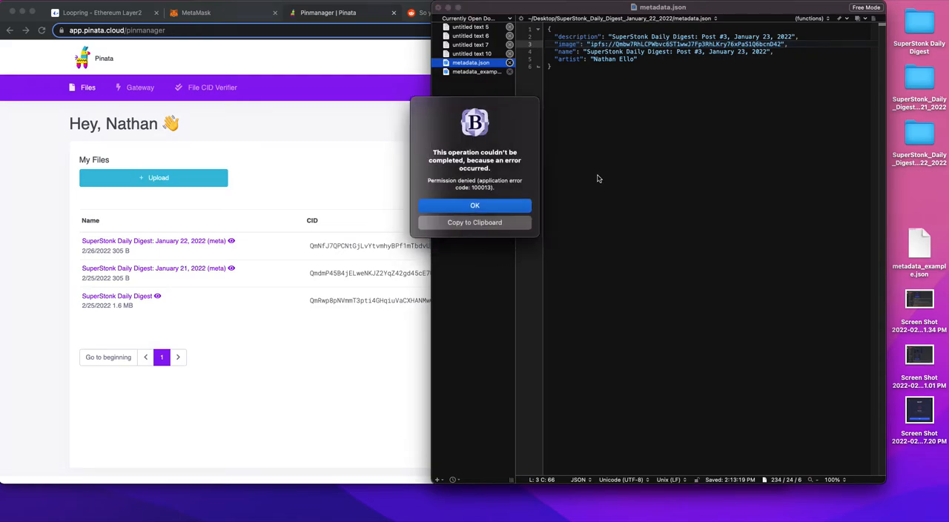
left_click(500, 208)
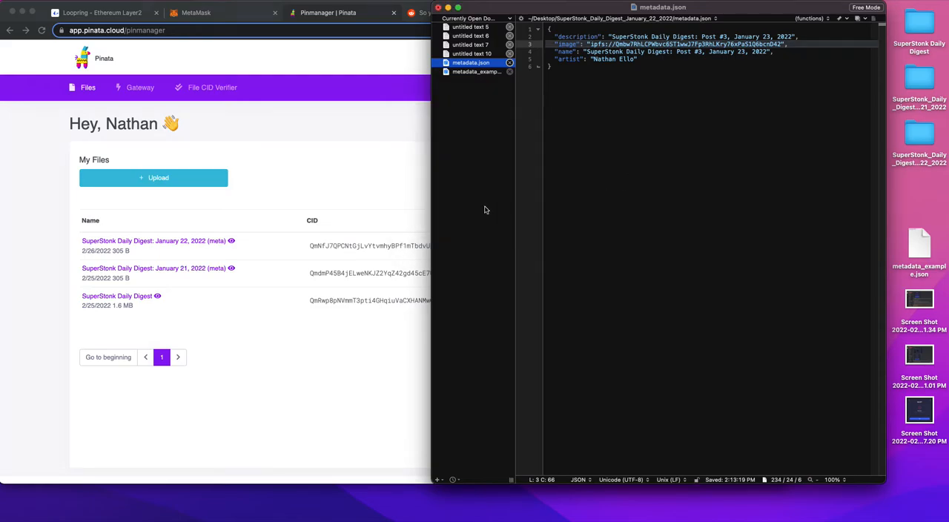
Step: Save the edited file to the Desktop as metadata.json
left_click(63, 1)
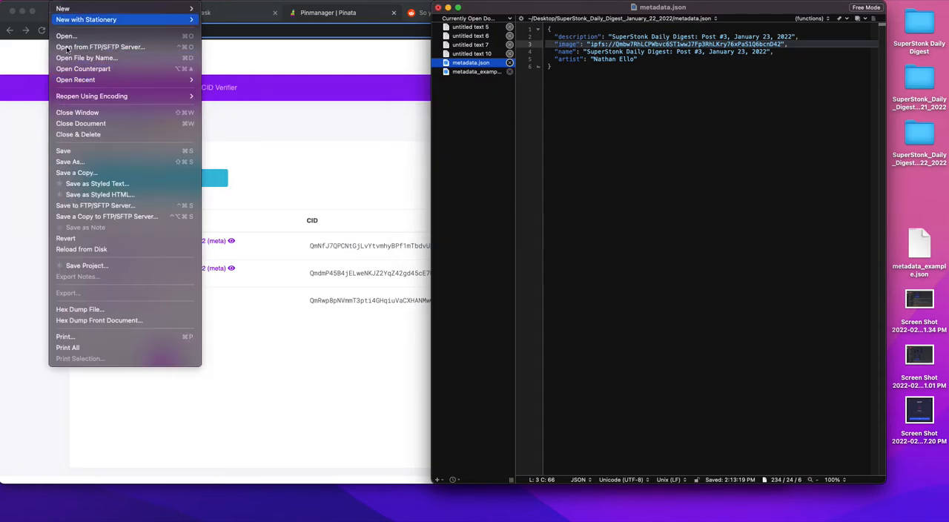
left_click(297, 195)
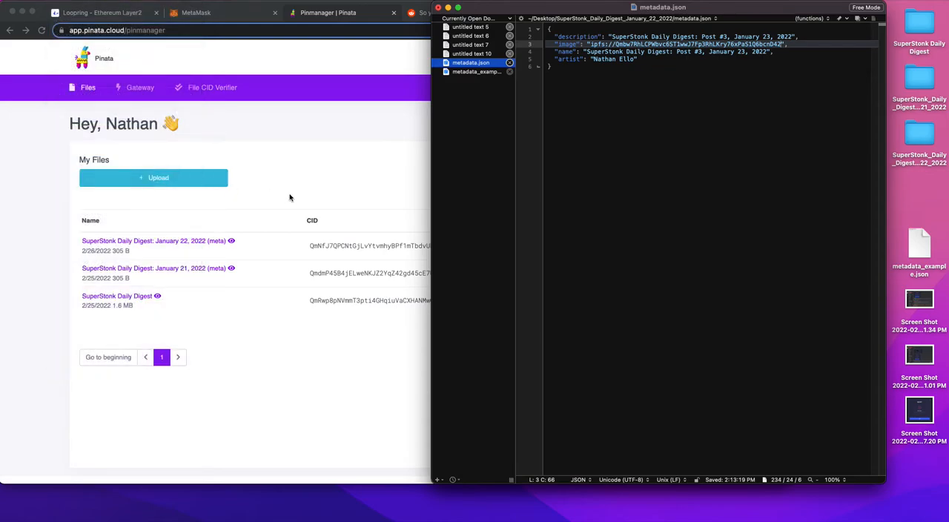
key("super+shift+s")
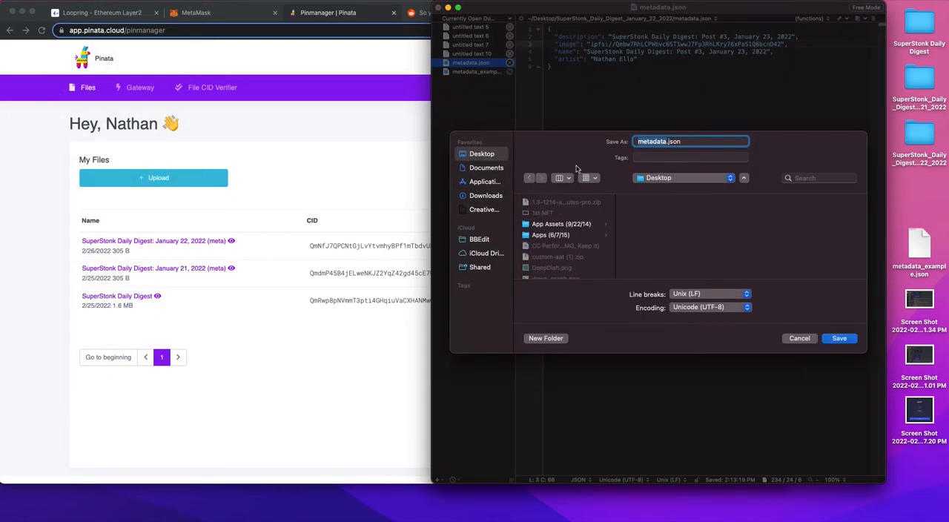
left_click(834, 339)
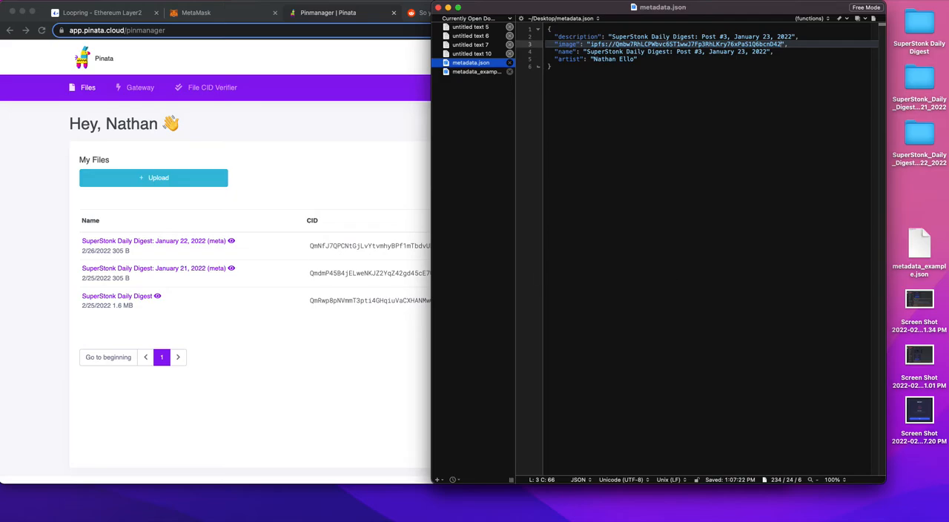
Step: Switch to Finder and locate the newly saved metadata.json on the desktop
key("ctrl+Up")
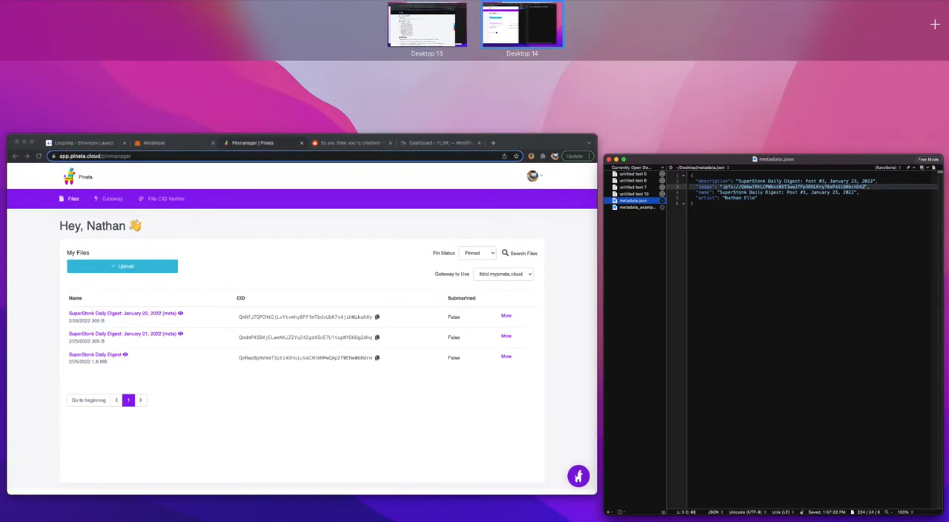
key("ctrl+Up")
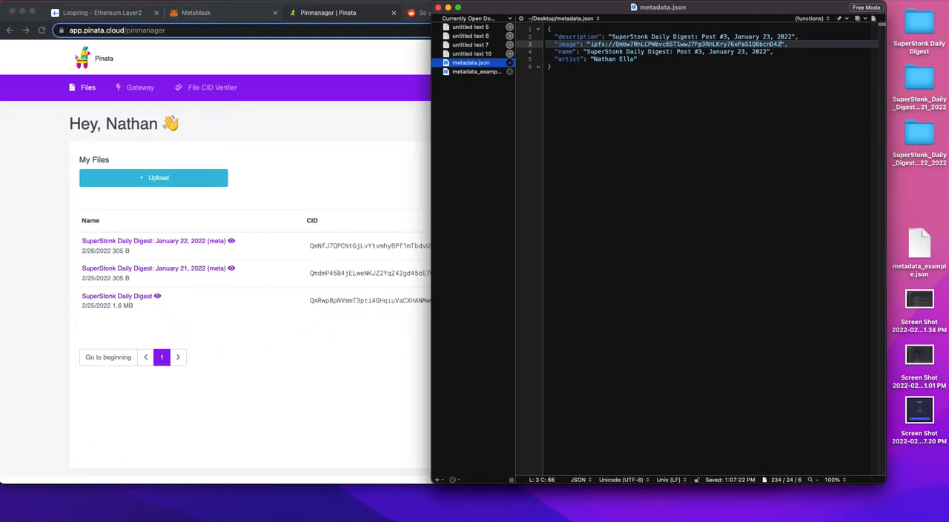
key("super+Tab")
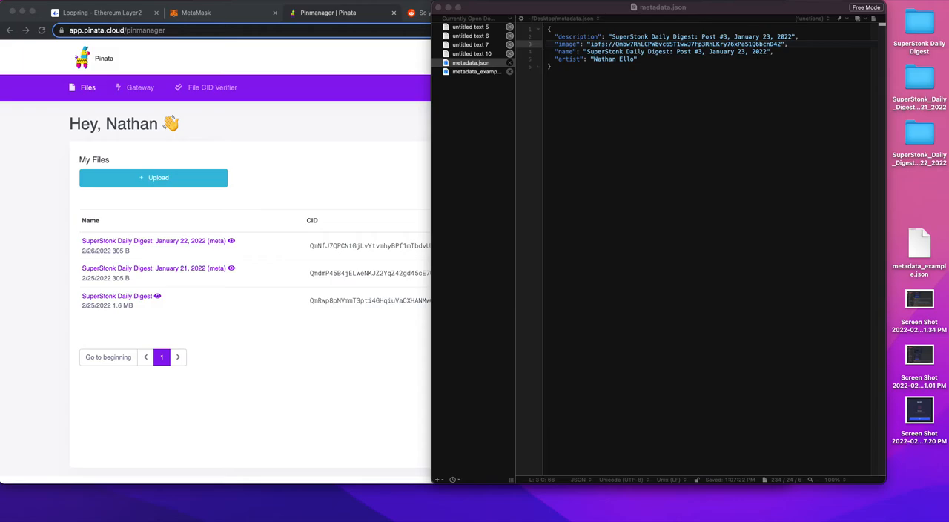
right_click(1, 44)
left_click(44, 31)
left_click_drag(248, 243, 332, 254)
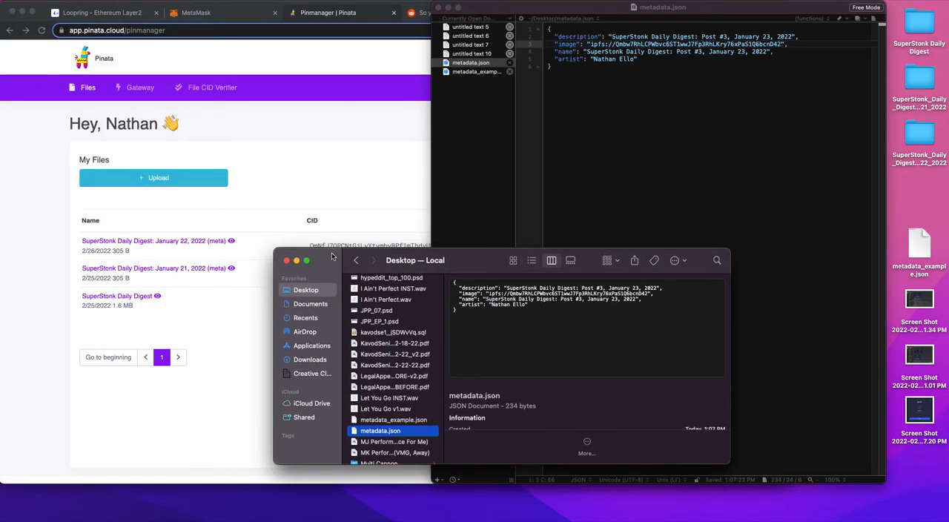
Step: Create a desktop folder named SuperStonk_Daily_Digest_January_23_2022 and close the Finder window
right_click(923, 189)
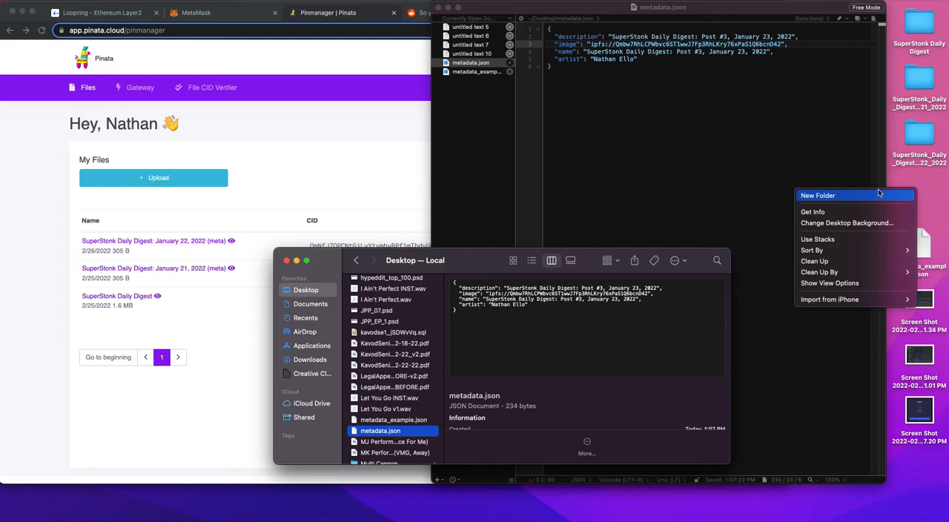
left_click(883, 192)
type("Super")
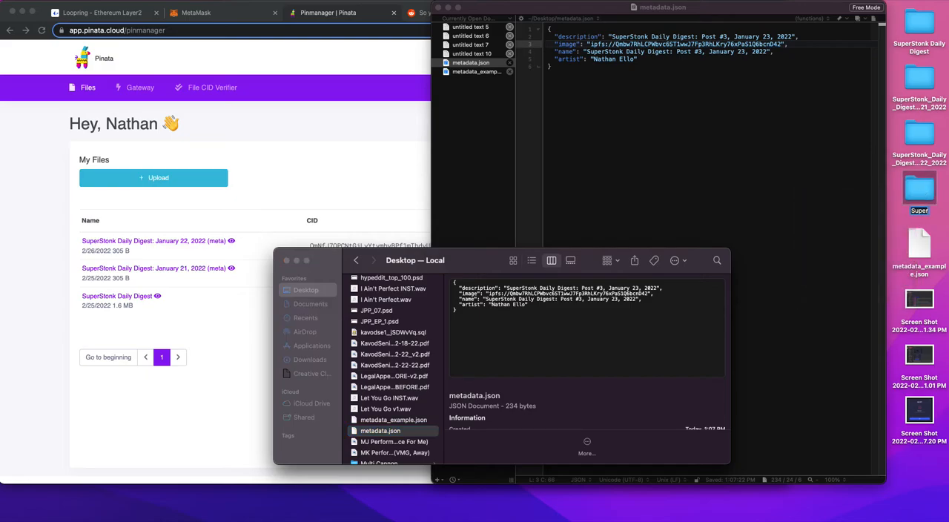
type("stonk_Daily_Digest_")
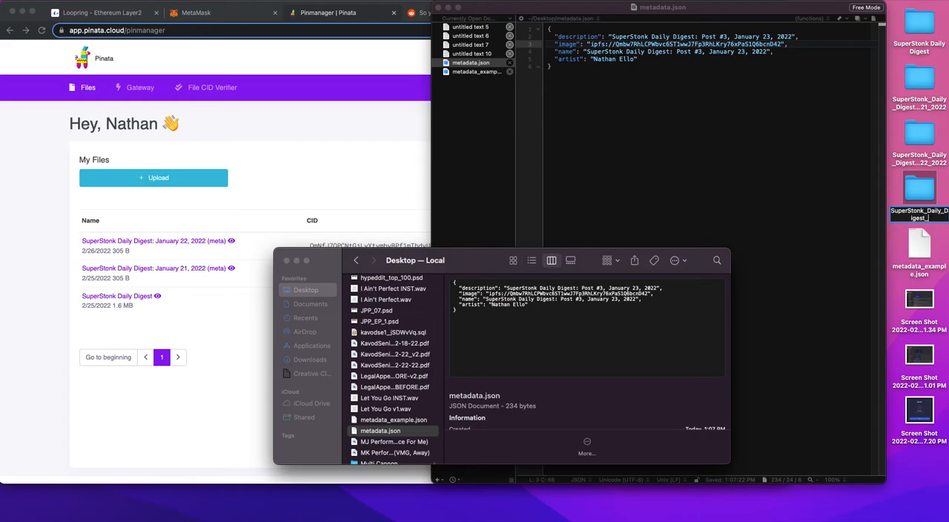
type("January_23_2022")
key("Return")
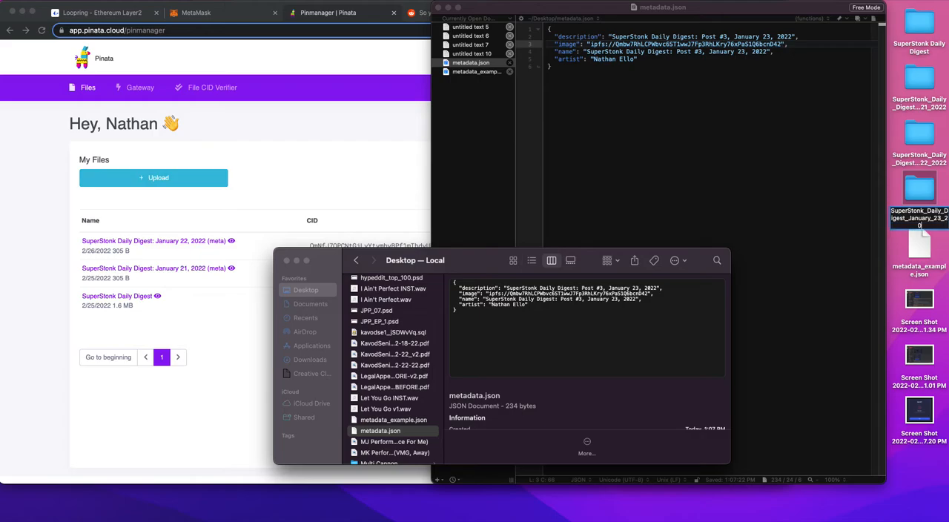
key("super+w")
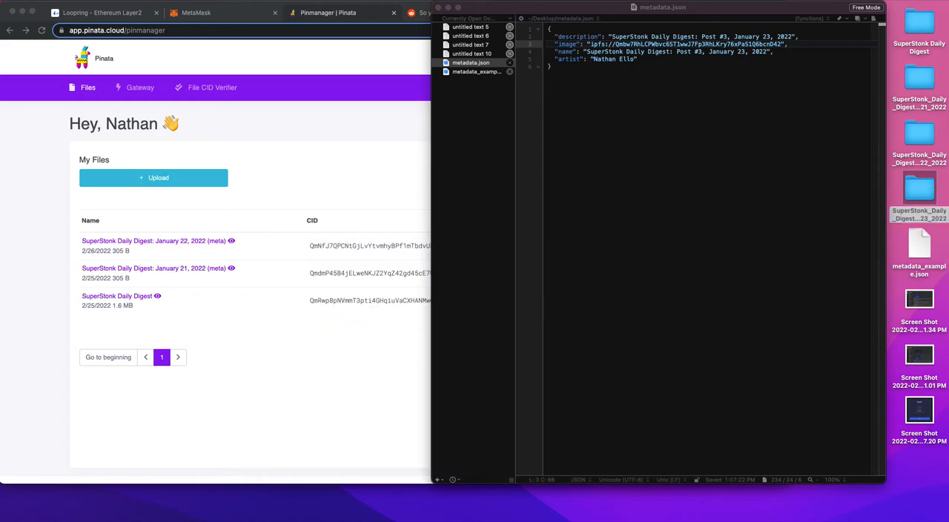
Step: Move metadata.json from the Desktop into the SuperStonk_Daily_Digest_January_23_2022 folder and close the Finder window
left_click(297, 504)
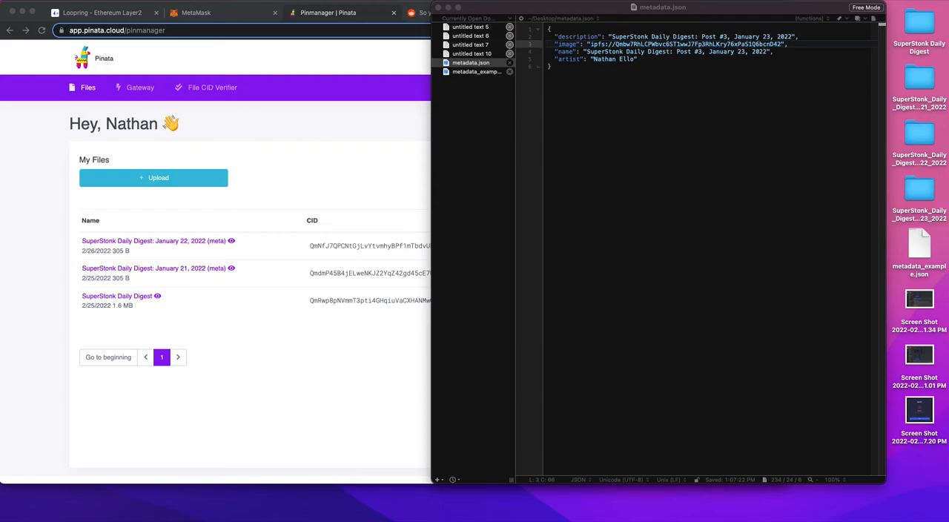
key("super+n")
scroll(199, 407, "down", 5)
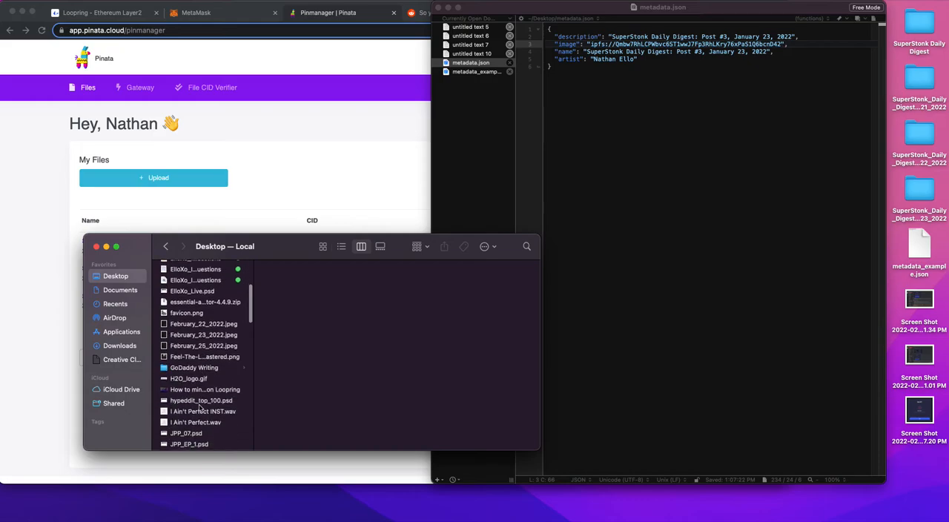
scroll(199, 407, "down", 10)
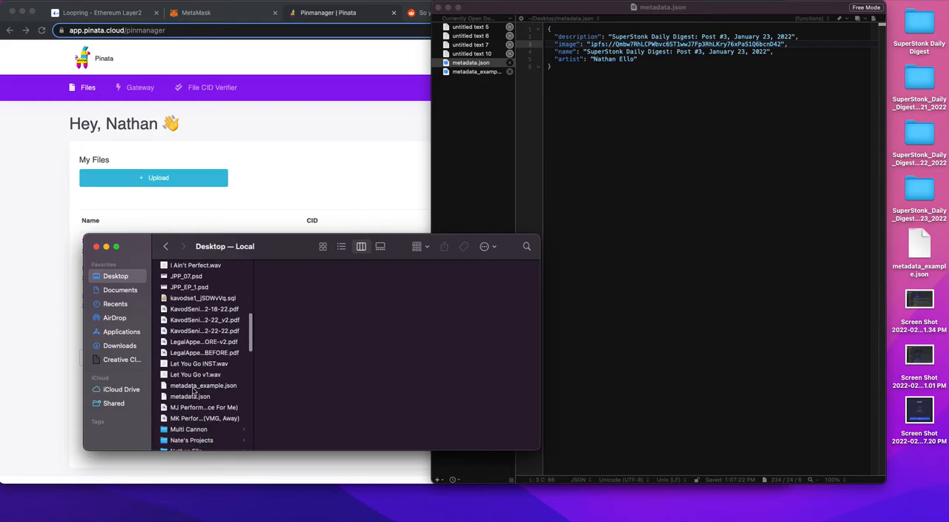
left_click(189, 397)
left_click_drag(187, 400, 923, 202)
left_click(97, 247)
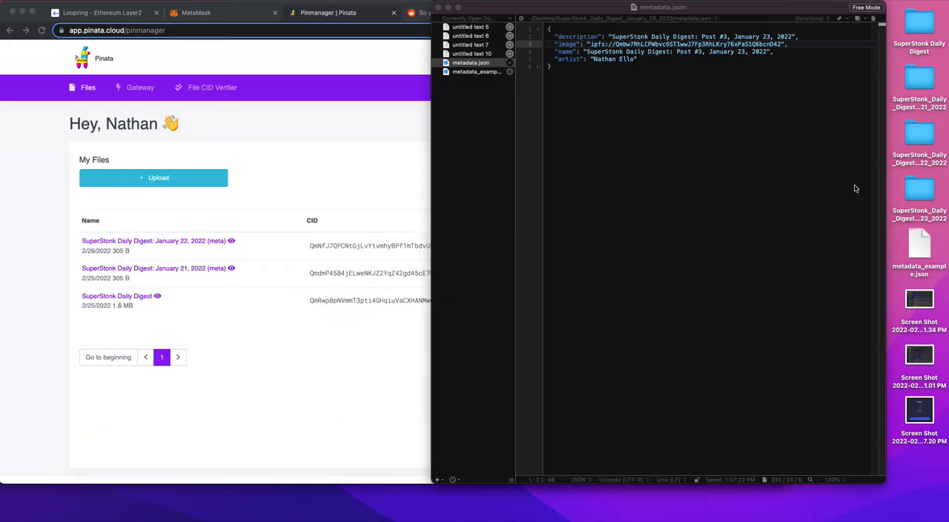
Step: Preview metadata.json inside the SuperStonk_Daily_Digest_January_23_2022 folder and close the Finder window
left_click(285, 261)
double_click(927, 184)
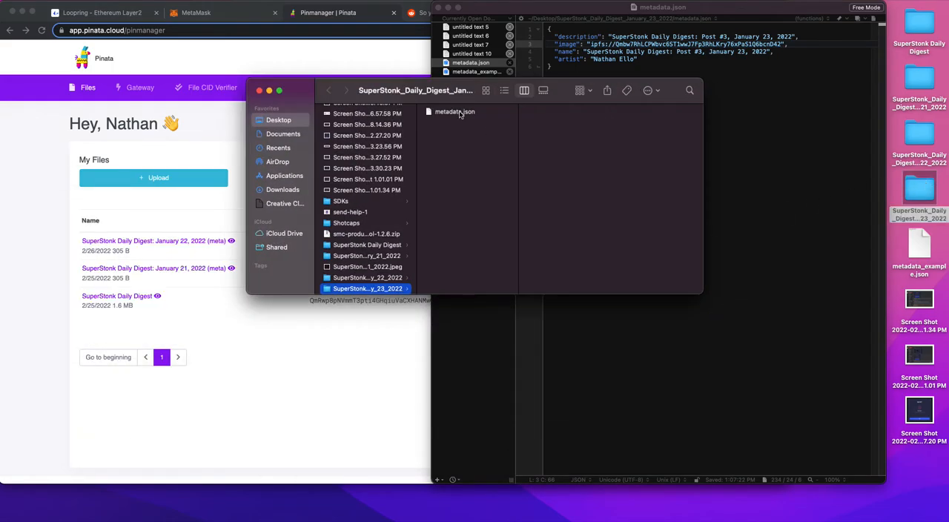
left_click(460, 113)
key("space")
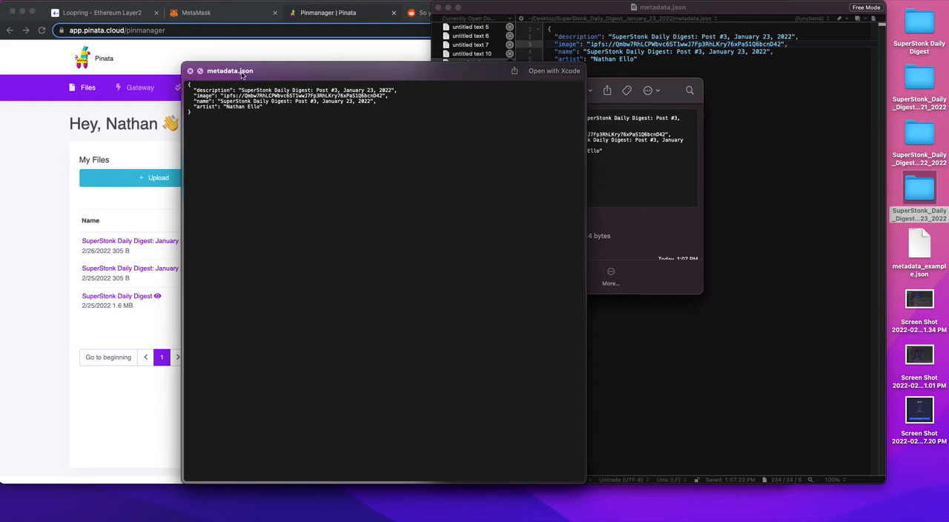
left_click(191, 72)
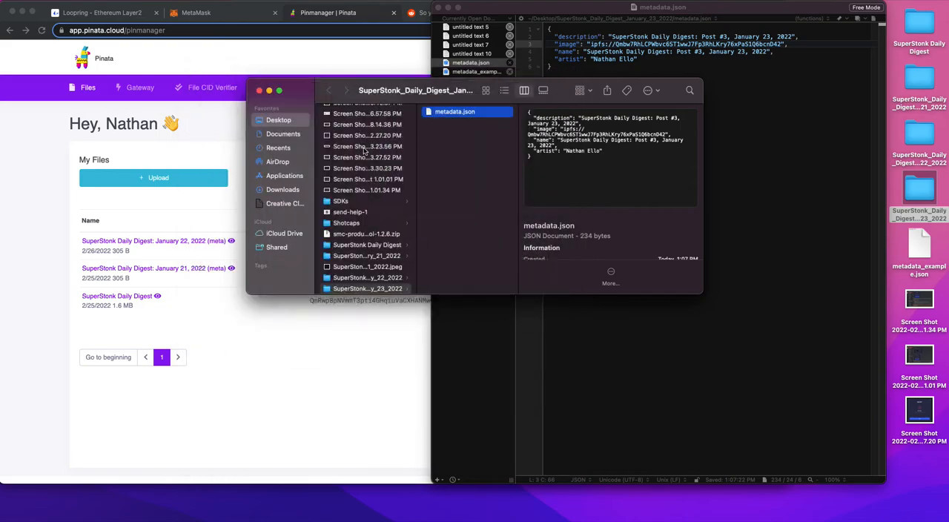
left_click(259, 92)
Step: Switch to Pinata and choose the SuperStonk_Daily_Digest_January_23_2022 folder for a folder upload, allowing the site to receive its files
left_click(292, 135)
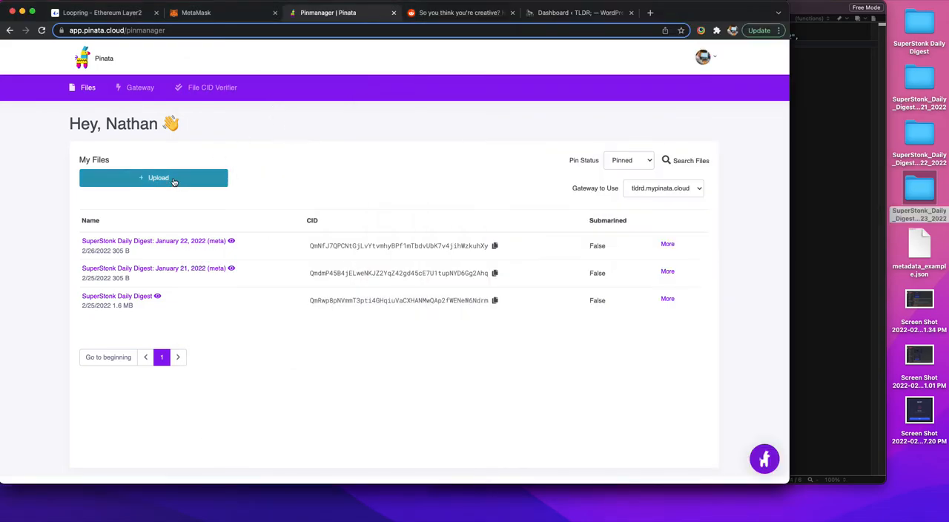
left_click(173, 180)
left_click(110, 198)
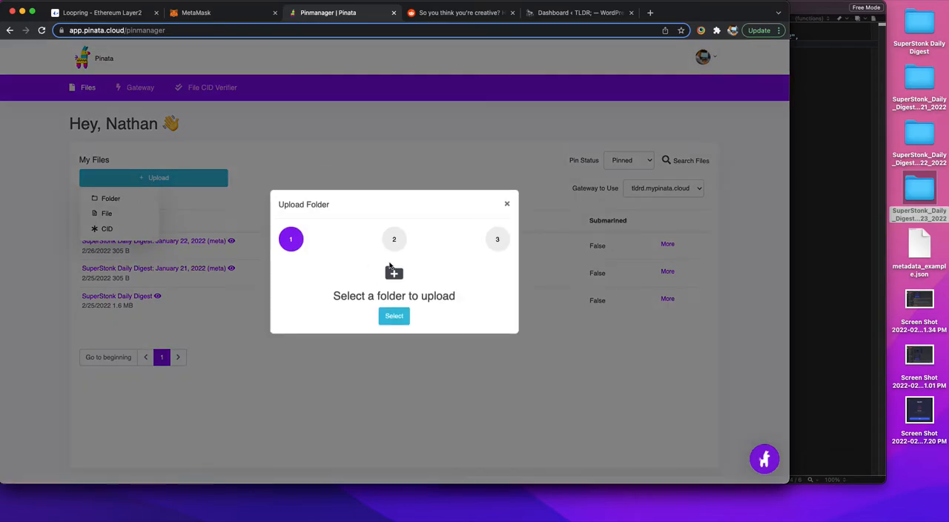
left_click(405, 319)
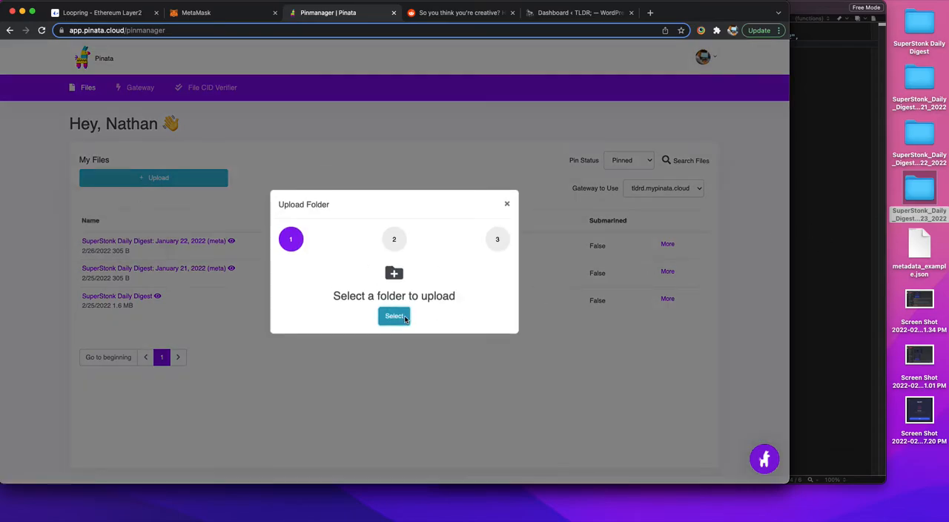
left_click(509, 145)
type("superston")
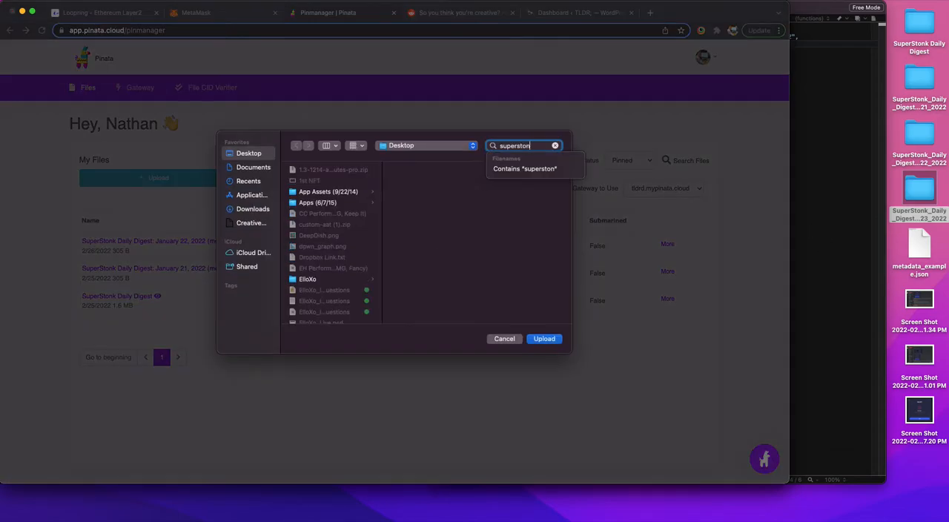
type("k")
left_click(353, 211)
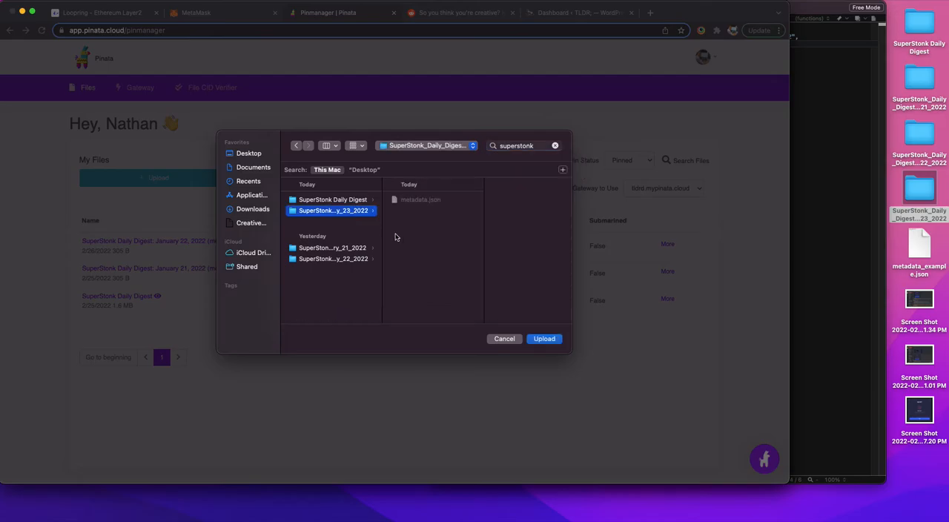
left_click(546, 340)
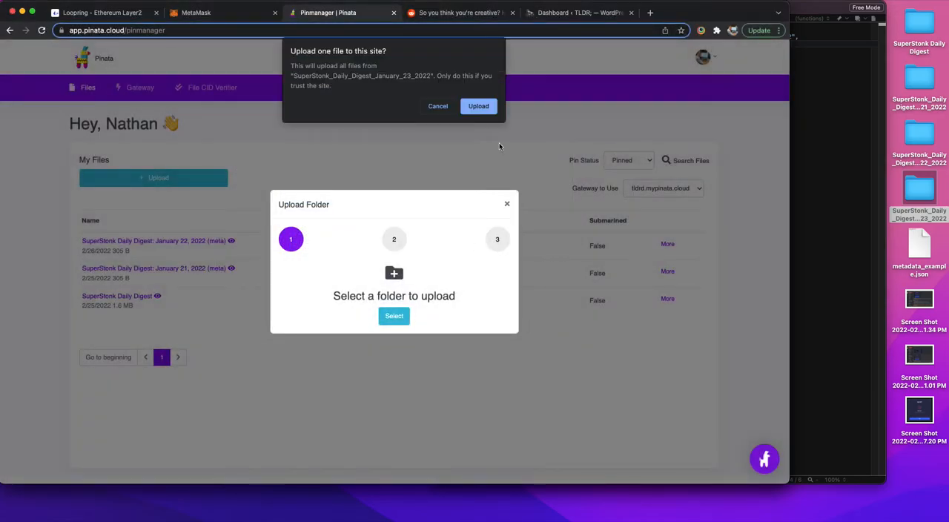
left_click(479, 106)
Step: Name the folder "SuperStonk Daily Digest: January 23, 2022 (meta)" and upload it to Pinata
left_click(374, 286)
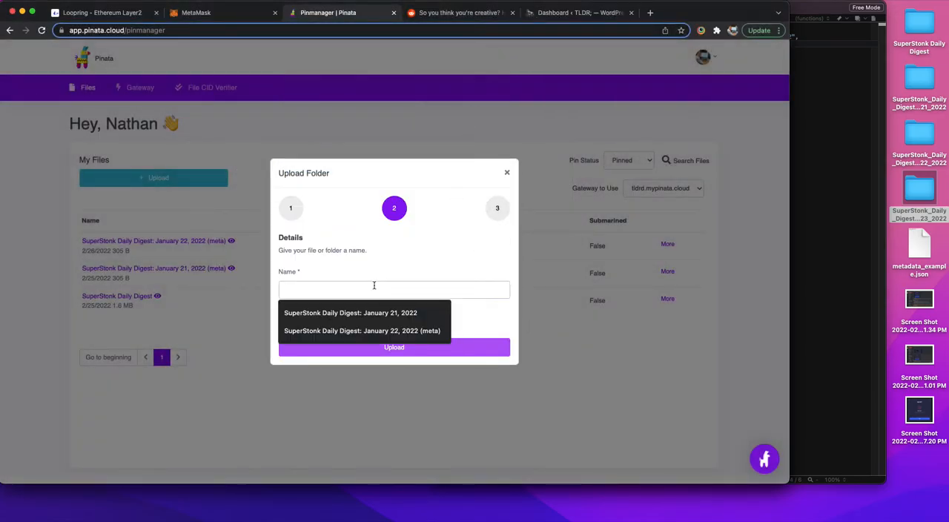
left_click(371, 331)
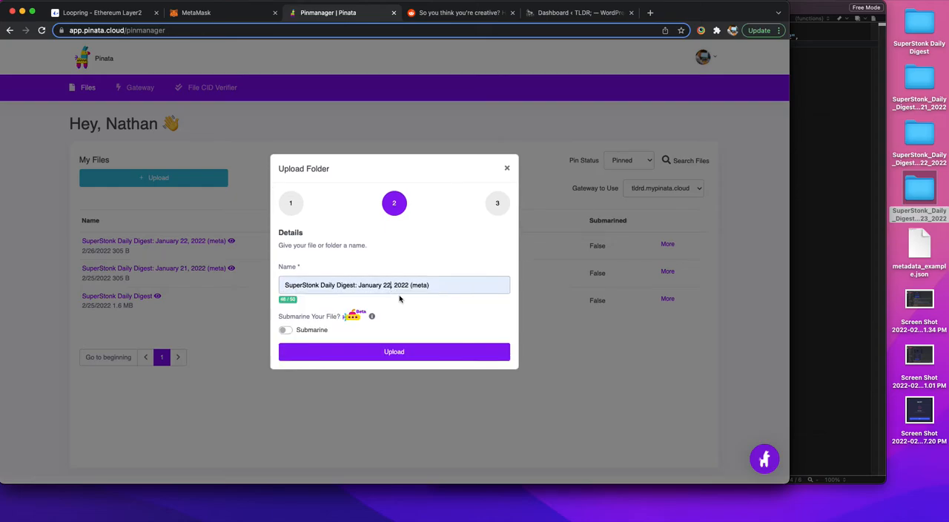
left_click(404, 352)
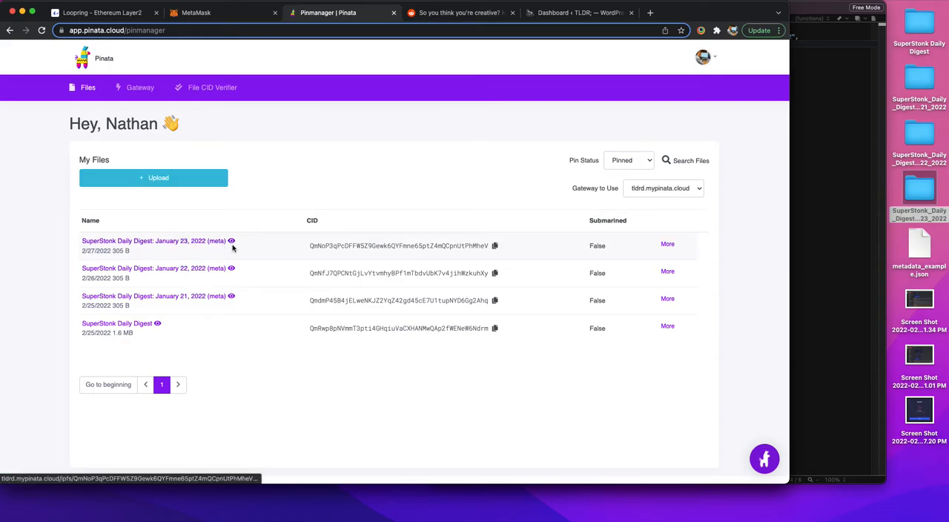
Step: Copy the January 23 (meta) CID from Pinata, try it as the IPFS CID in Loopring's Mint NFT form, and close the form
left_click(496, 247)
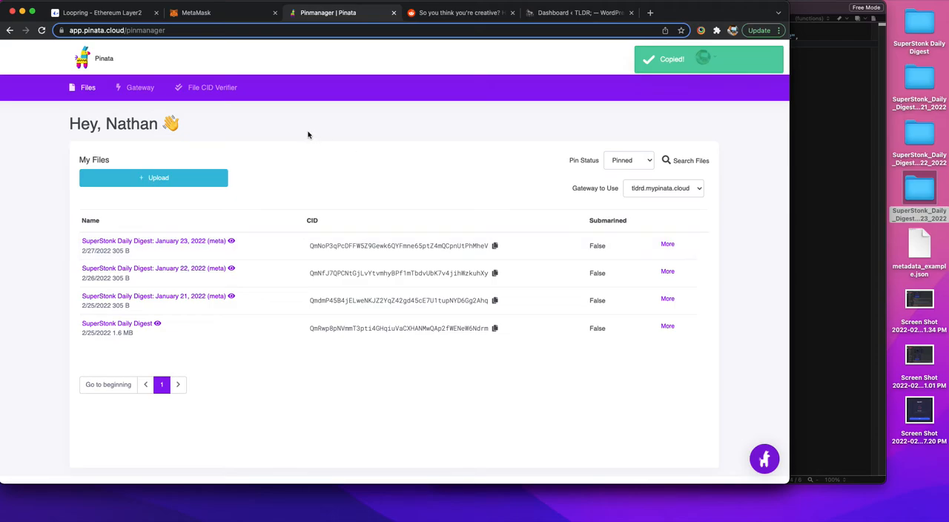
left_click(123, 15)
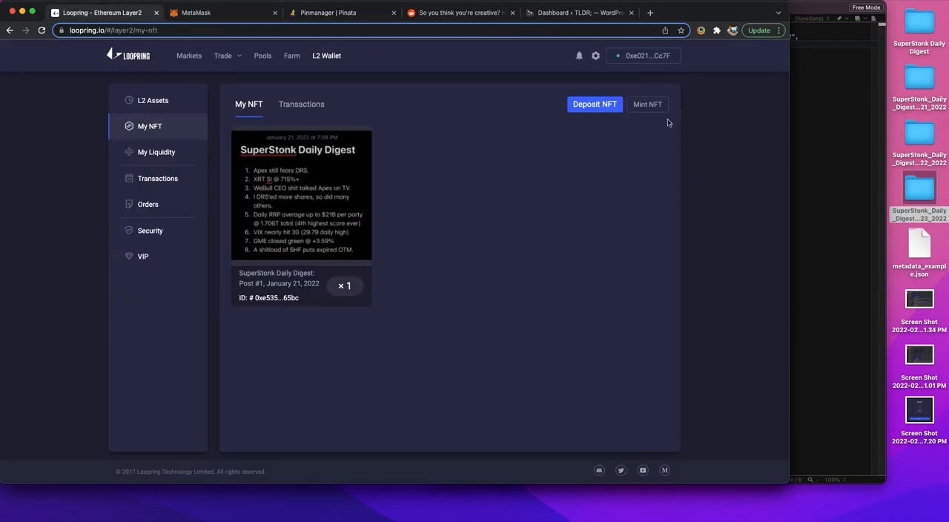
left_click(648, 104)
left_click(399, 179)
key("super+a")
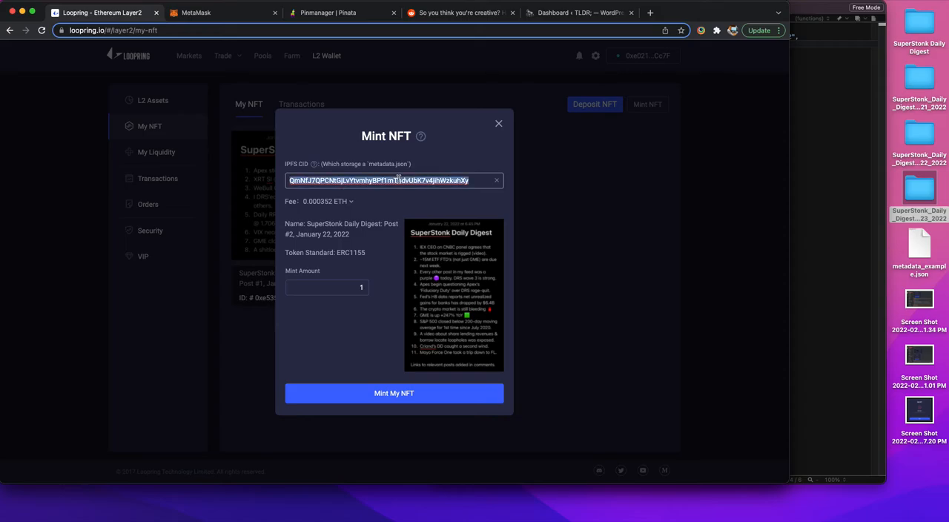
key("super+v")
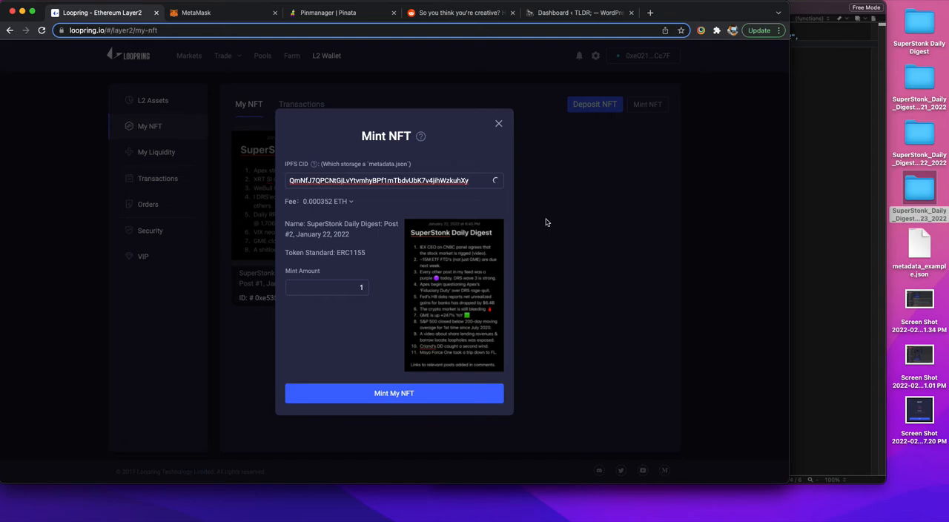
key("super+v")
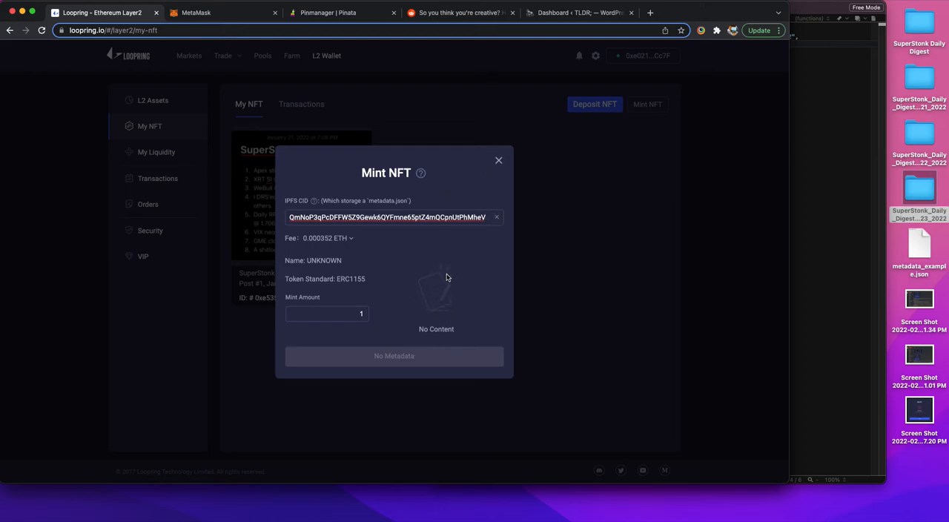
left_click_drag(427, 217, 486, 218)
left_click(436, 244)
left_click(499, 160)
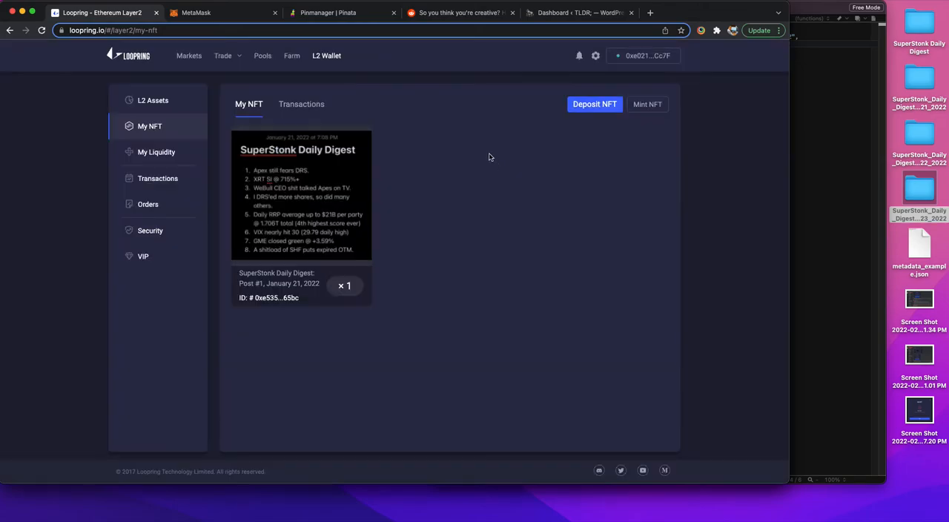
Step: Retry the copied CID in a fresh Mint NFT form, close the form and reload the Loopring page
left_click(648, 108)
left_click(448, 217)
key("super+v")
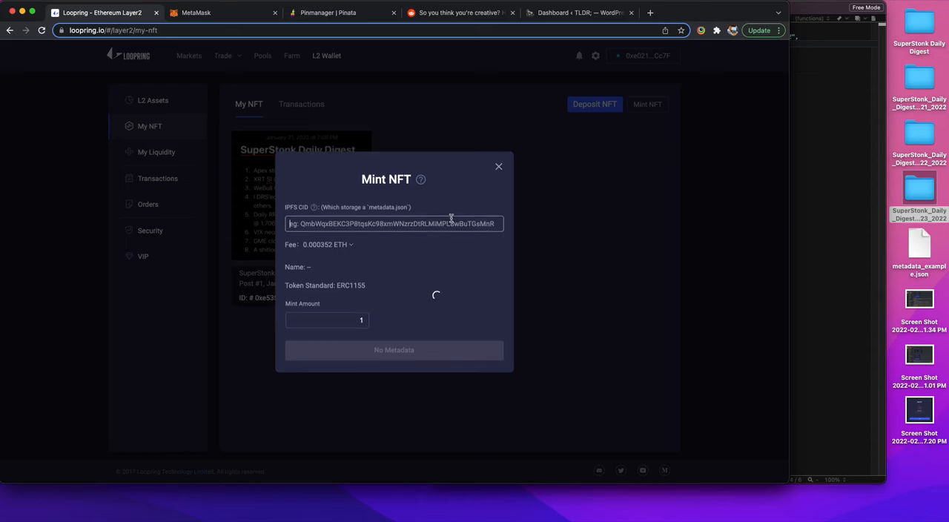
left_click(565, 230)
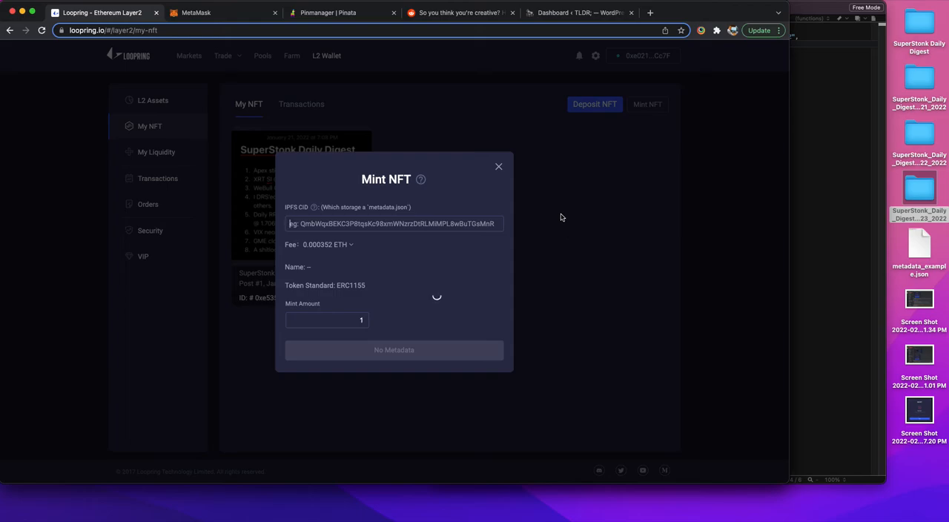
left_click(499, 166)
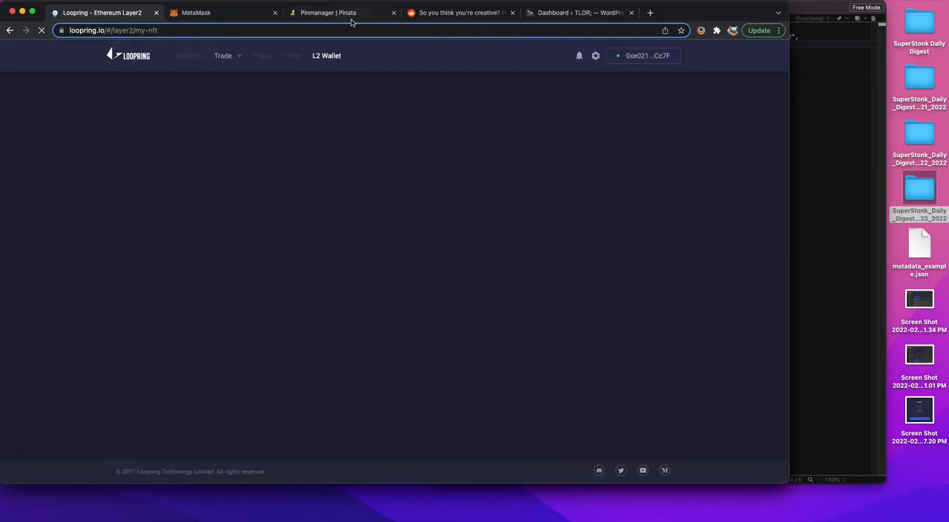
Step: Copy the January 23 (meta) CID from Pinata again and paste it into a new Mint NFT form on Loopring
left_click(348, 15)
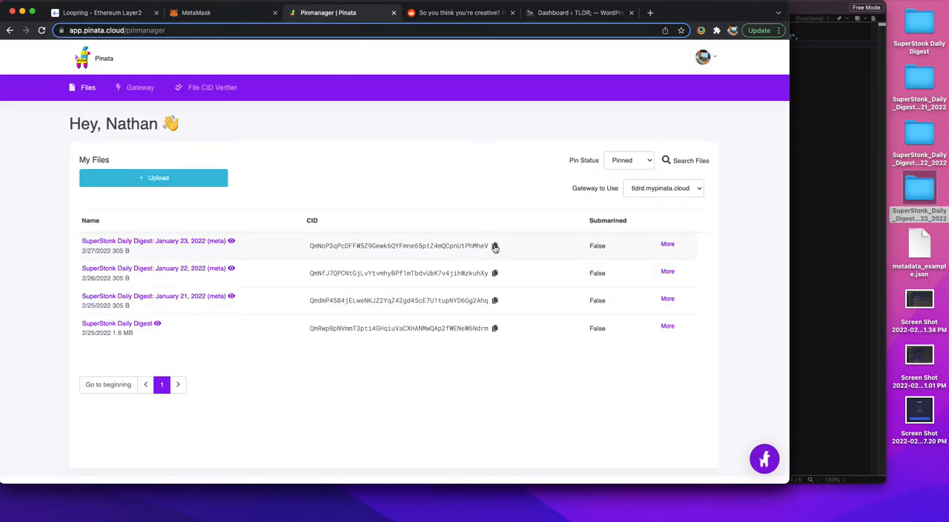
left_click(495, 245)
left_click(129, 14)
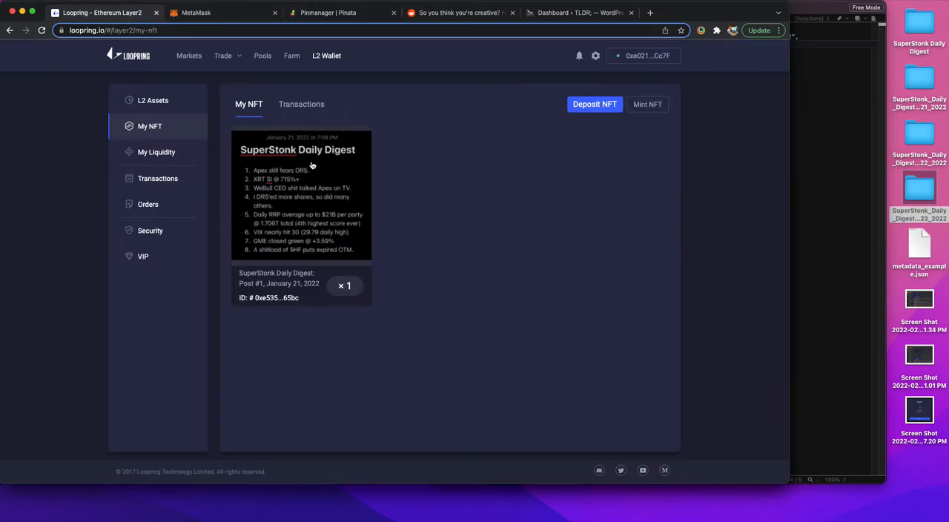
left_click(647, 106)
left_click(423, 218)
key("super+v")
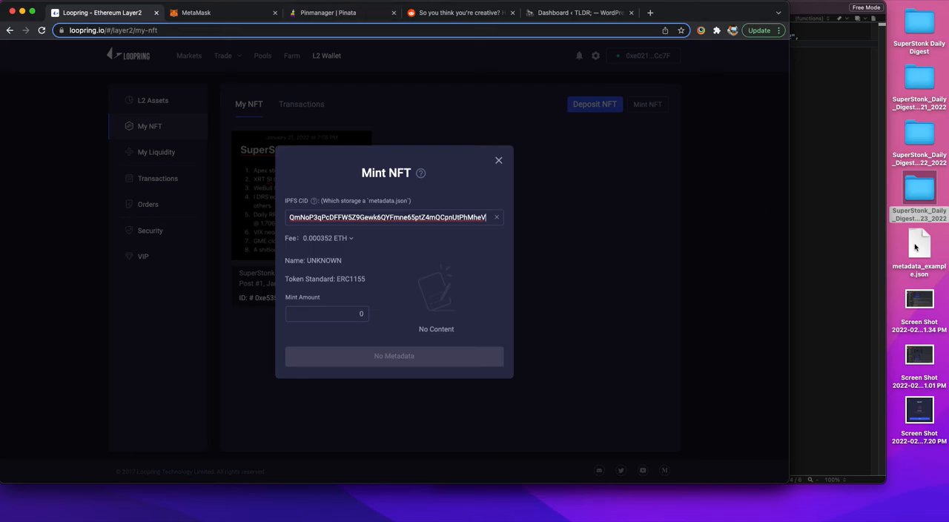
Step: Move metadata_example.json from the desktop to the Trash and close Loopring's Mint NFT form
right_click(917, 247)
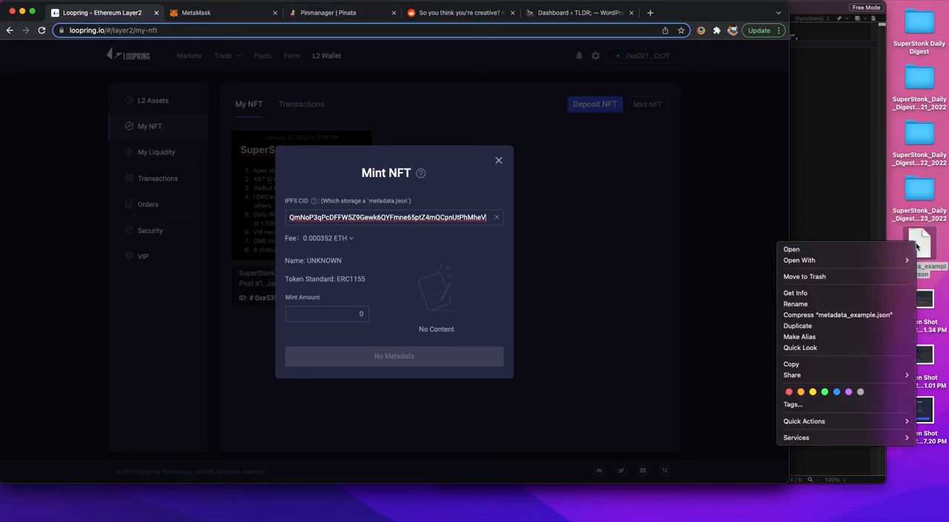
left_click(825, 278)
left_click(499, 161)
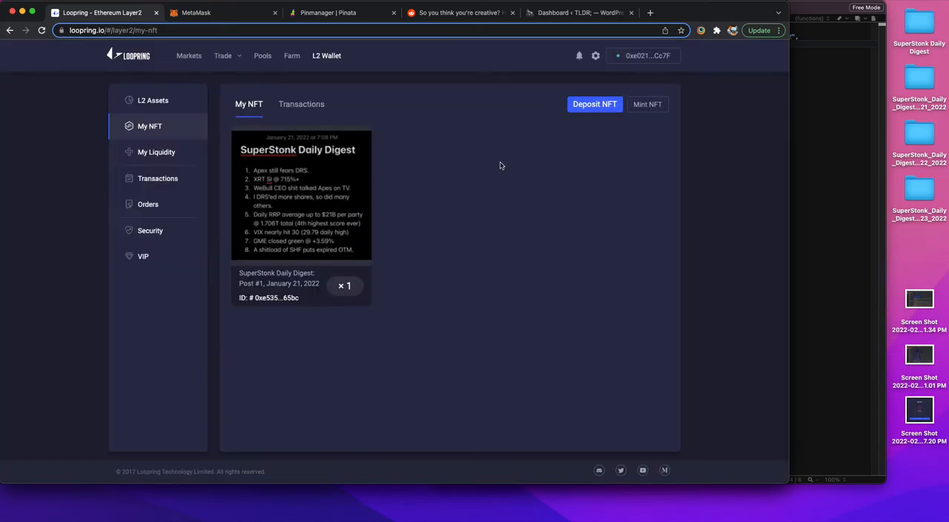
Step: Set the pin policy of the January 23, 2022 (meta) folder on Pinata to 2 NYC1 replications and save it
left_click(346, 15)
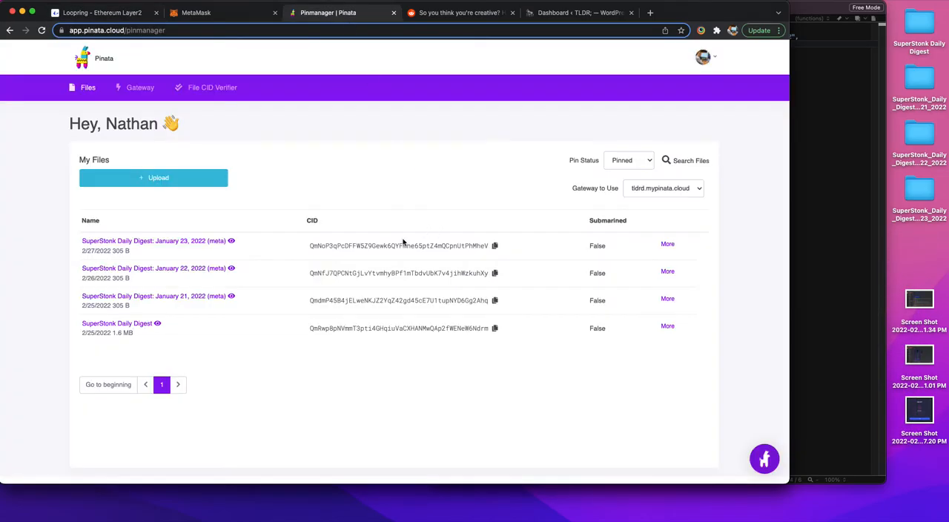
left_click(666, 244)
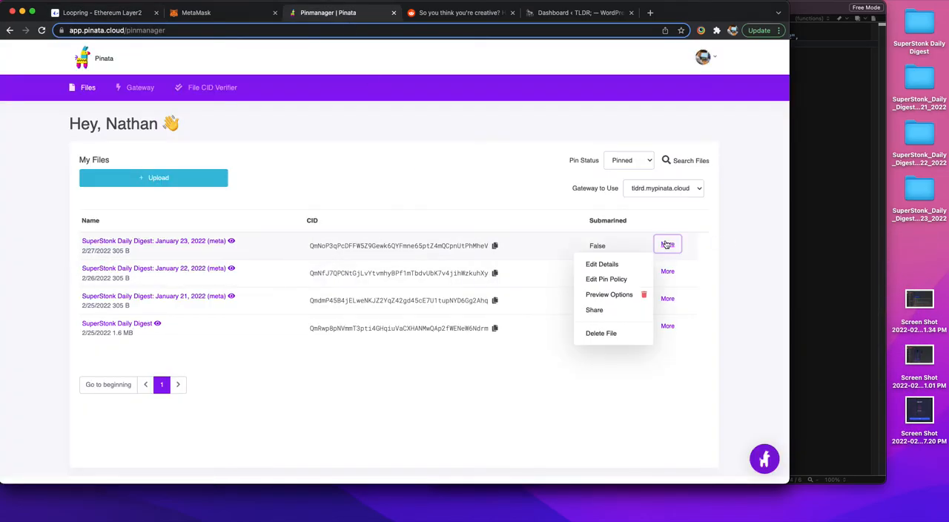
left_click(613, 279)
left_click_drag(338, 292, 372, 300)
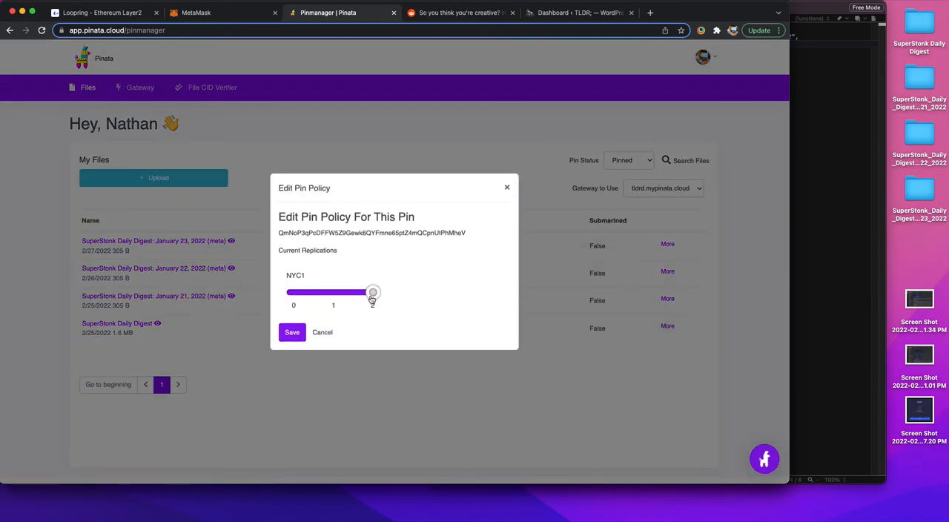
left_click(291, 333)
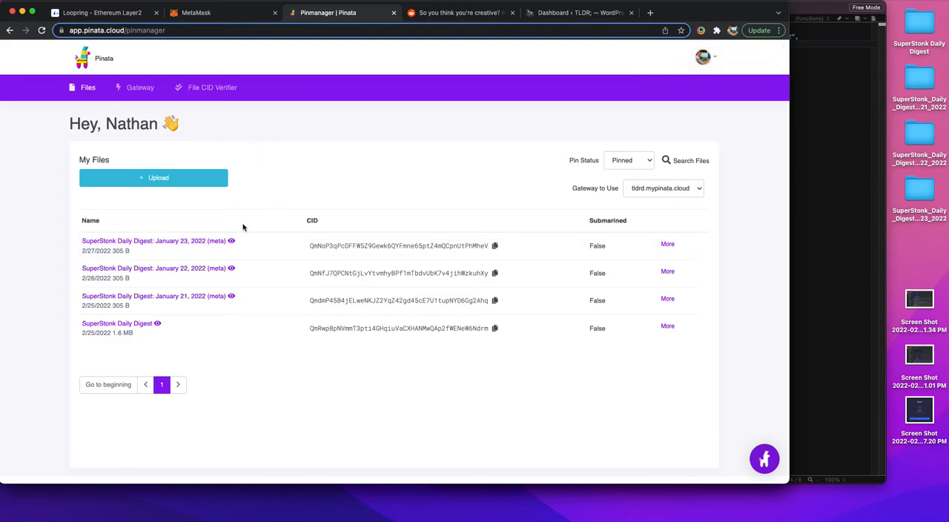
Step: Copy the January 23 (meta) CID once more and try to enter it in Loopring's Mint NFT form
left_click(495, 246)
left_click(102, 15)
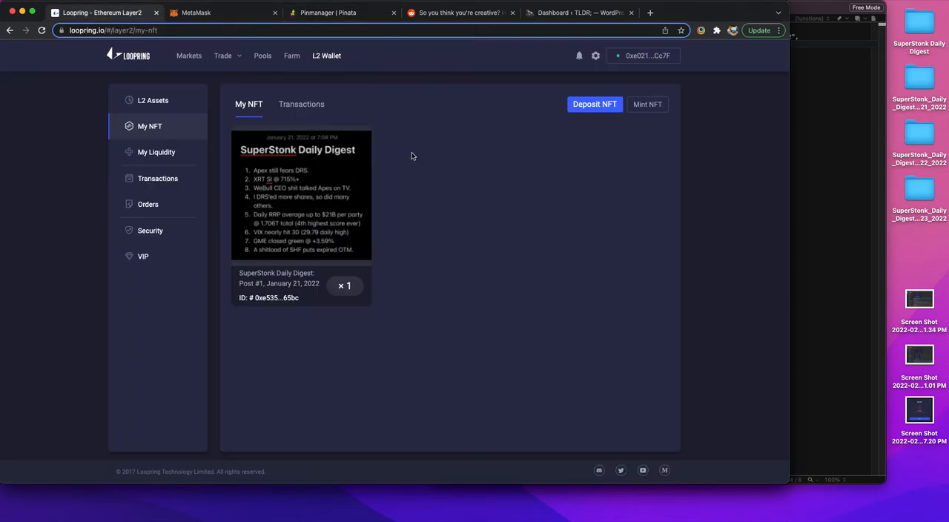
left_click(648, 104)
left_click(437, 217)
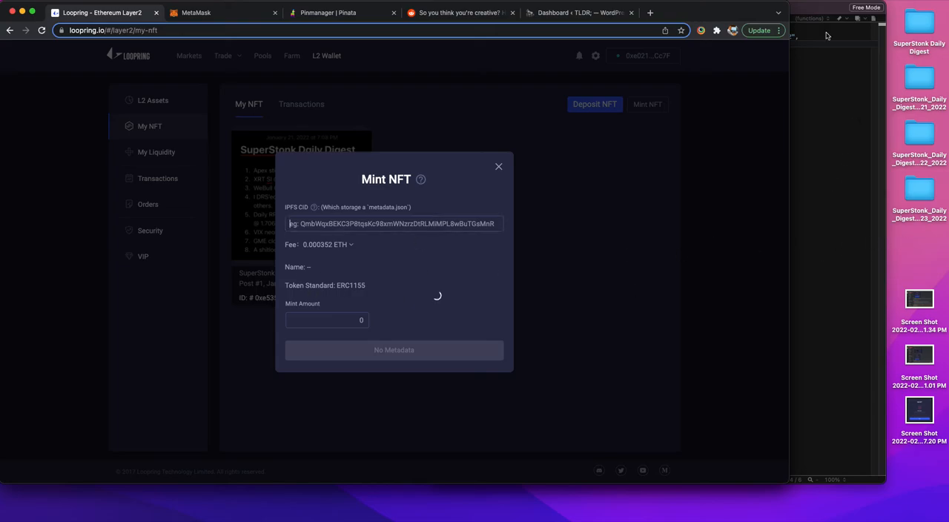
Step: Check the metadata file in the text editor and open January_24_2022.jpg from the SuperStonk Daily Digest folder on Pinata
left_click(807, 14)
left_click(334, 13)
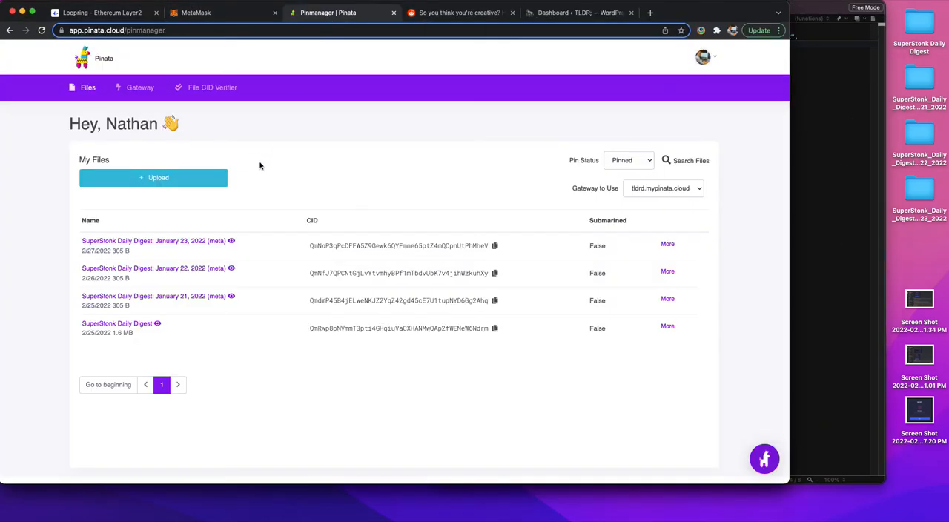
left_click(150, 322)
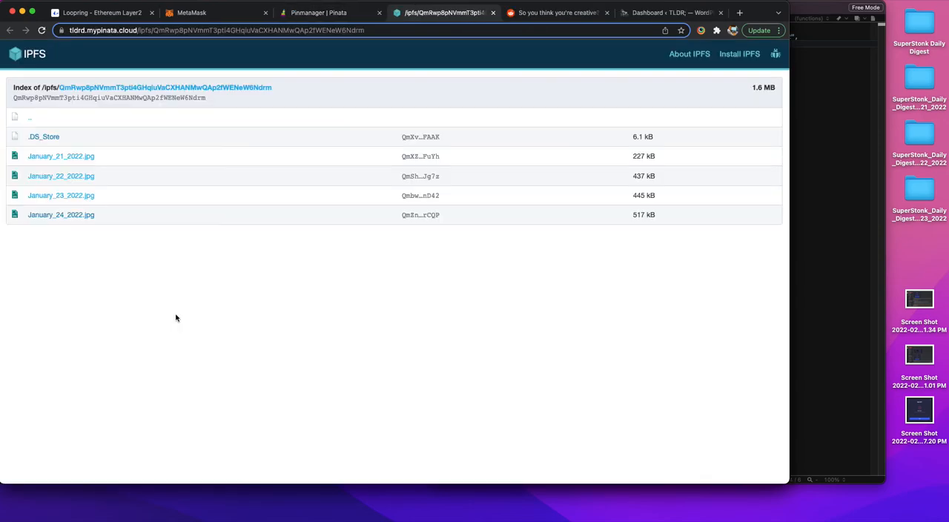
left_click(66, 215)
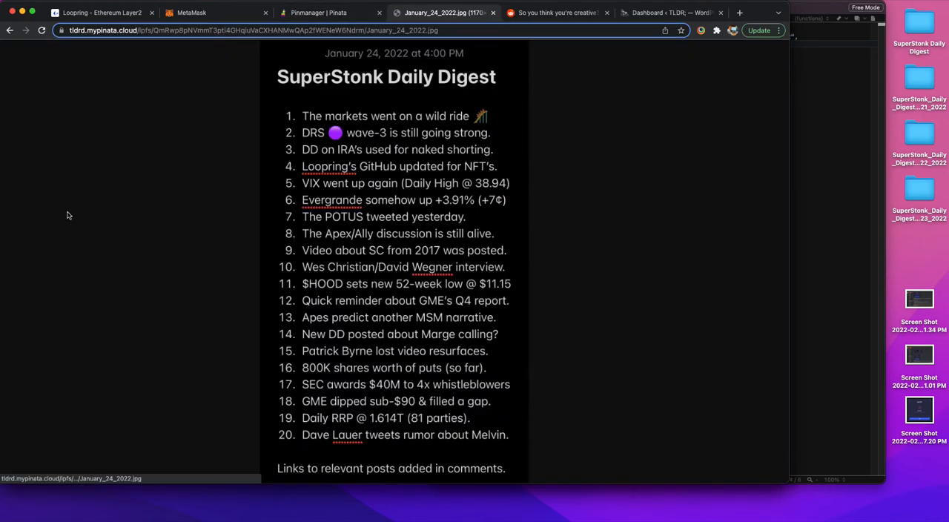
Step: Copy the folder CID from the address of January_24_2022.jpg, close the image and return to Loopring
left_click(155, 33)
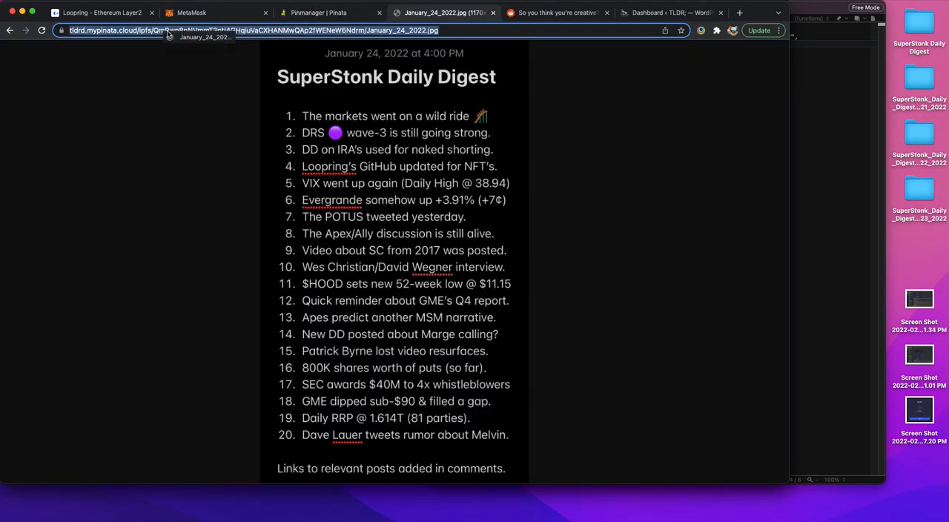
left_click_drag(156, 33, 387, 33)
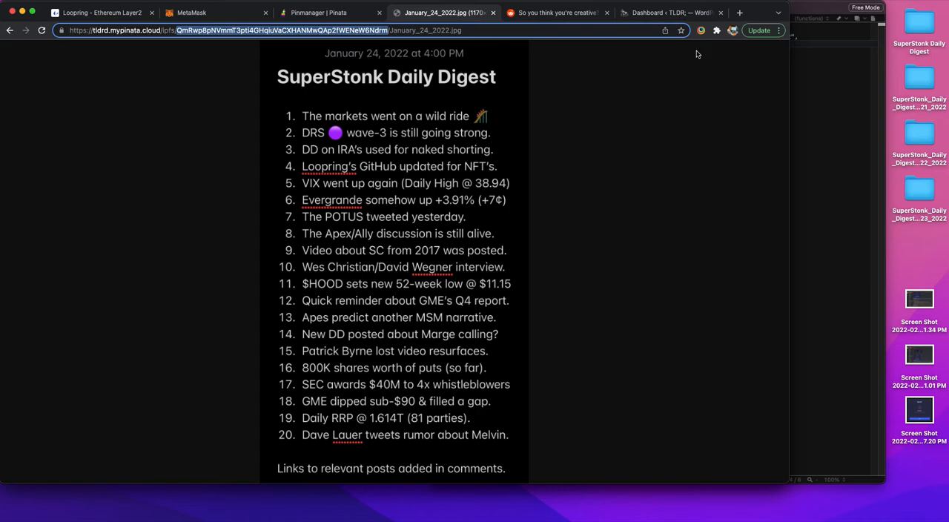
left_click(493, 12)
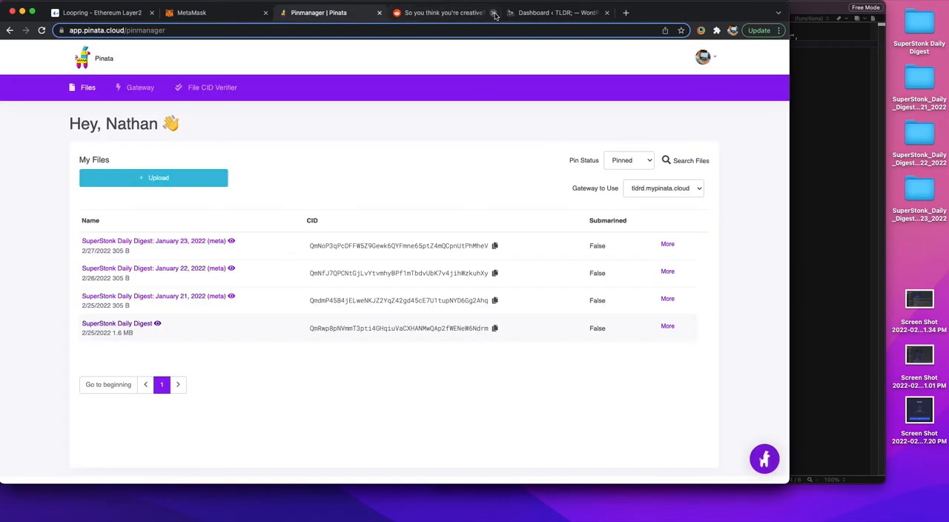
left_click(129, 15)
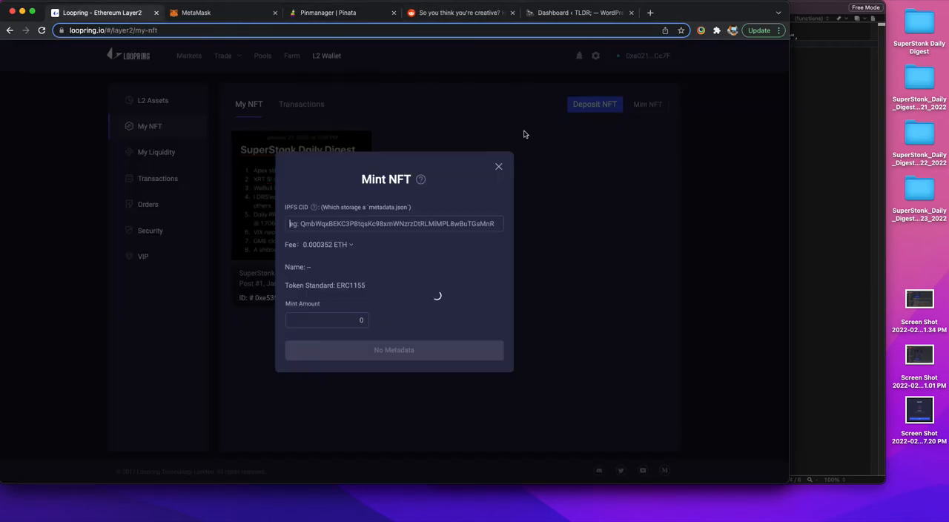
Step: In metadata.json, change the description to Post #4, January 24, 2022 and replace the image CID with the copied one
left_click(882, 160)
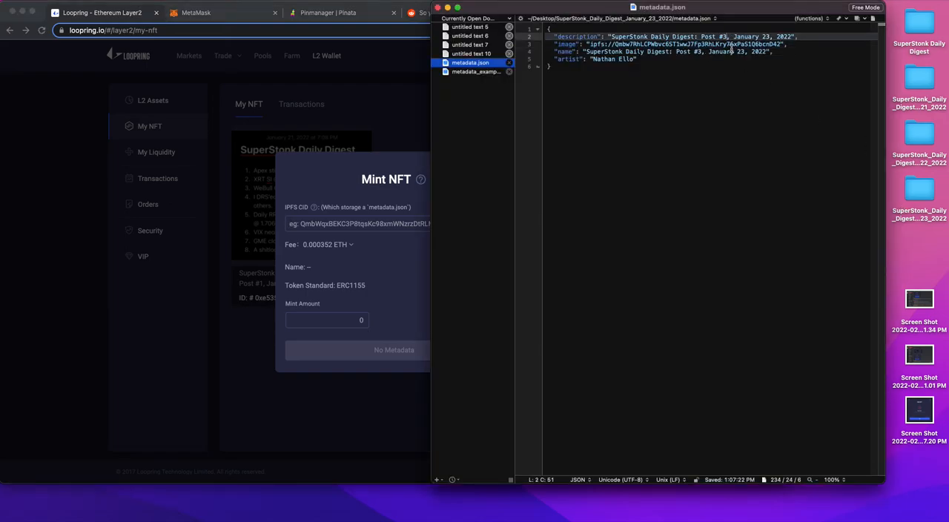
type("4")
key("Down")
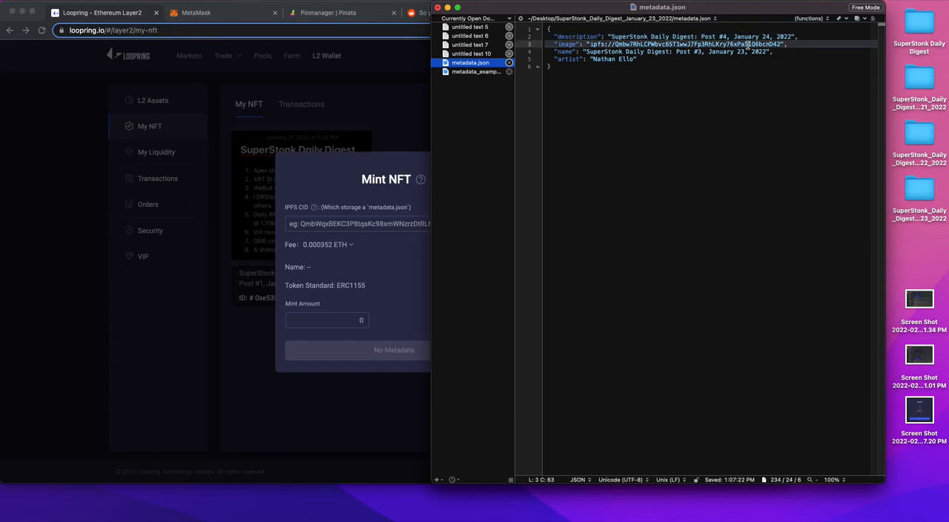
left_click_drag(780, 43, 615, 43)
key("super+v")
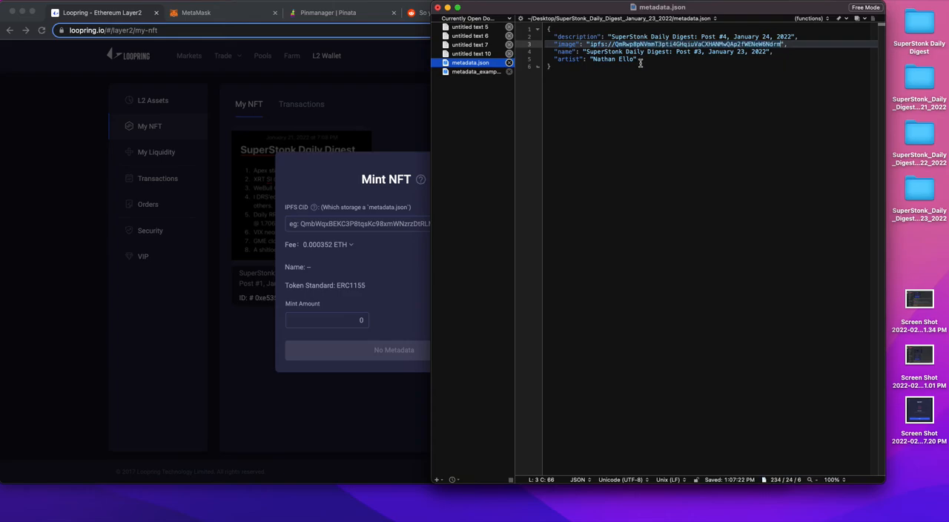
Step: Change the name value in metadata.json to SuperStonk Daily Digest: Post #4, January 24, 2022
left_click(703, 52)
key("BackSpace")
type("4")
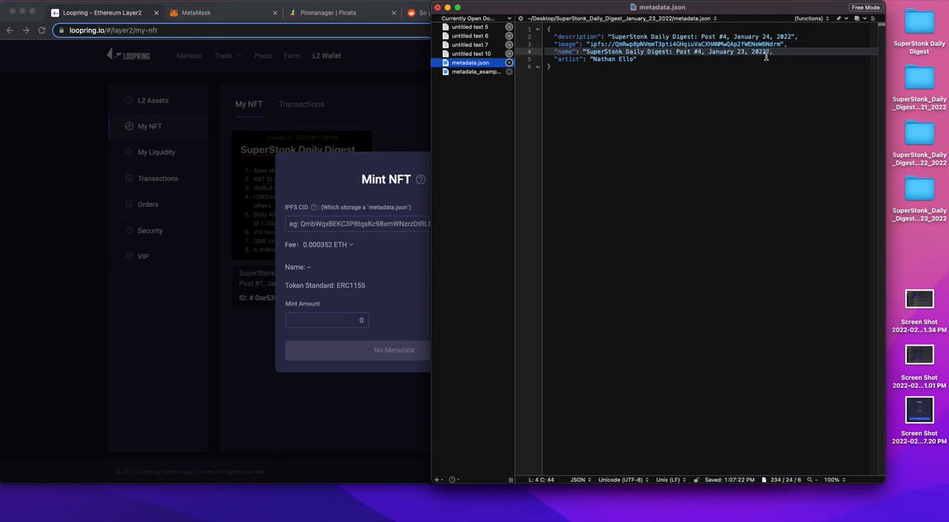
left_click(741, 52)
Step: Create a new folder on the desktop
right_click(919, 238)
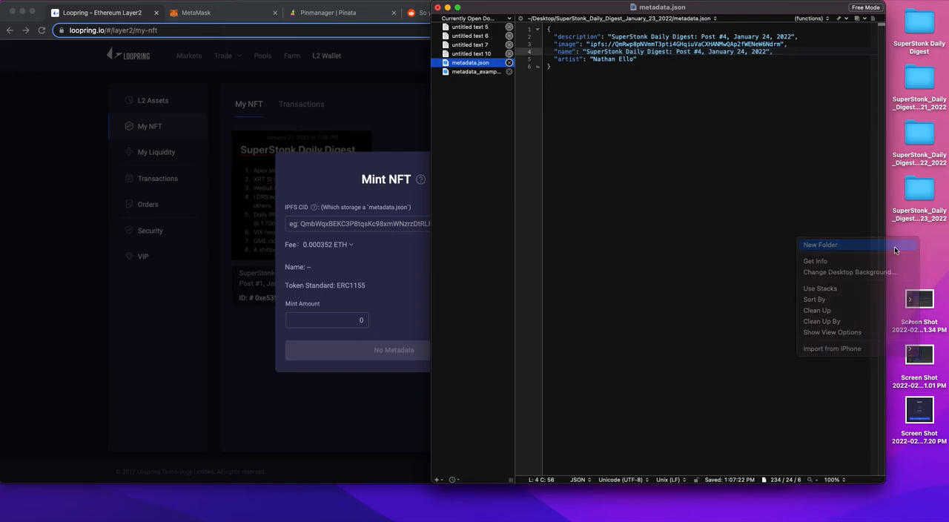
left_click(895, 246)
type("Super")
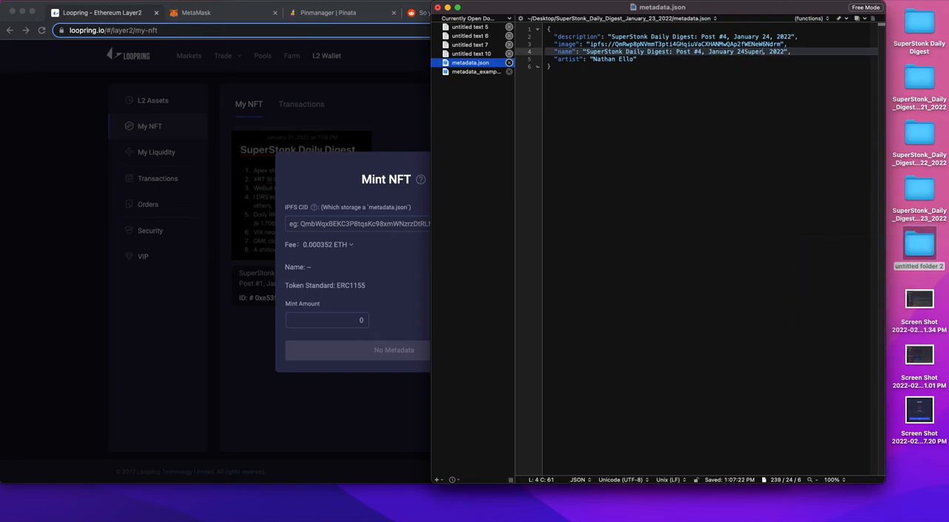
key("BackSpace")
key("BackSpace")
key("BackSpace")
key("BackSpace")
key("BackSpace")
Step: Rename the new desktop folder as SuperStonk_Daily_Digest_January_24_2022
left_click(922, 256)
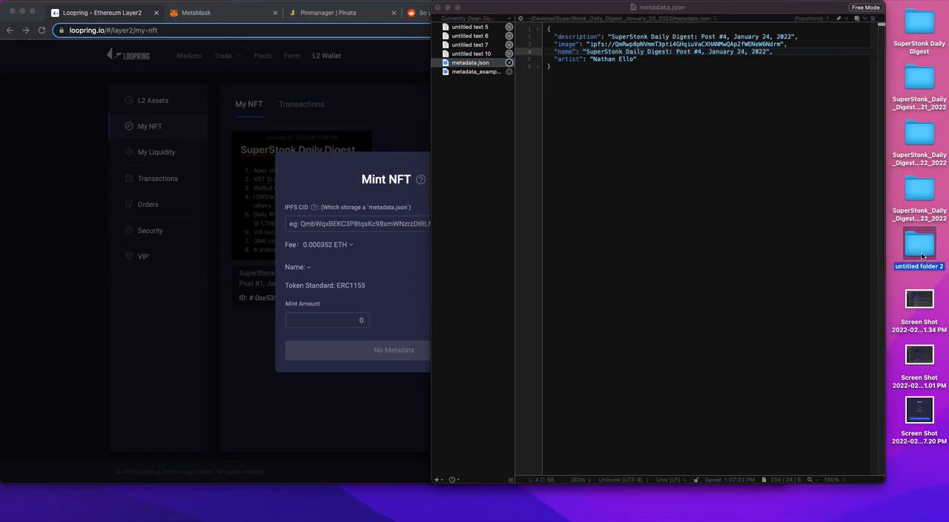
key("Return")
type("Super")
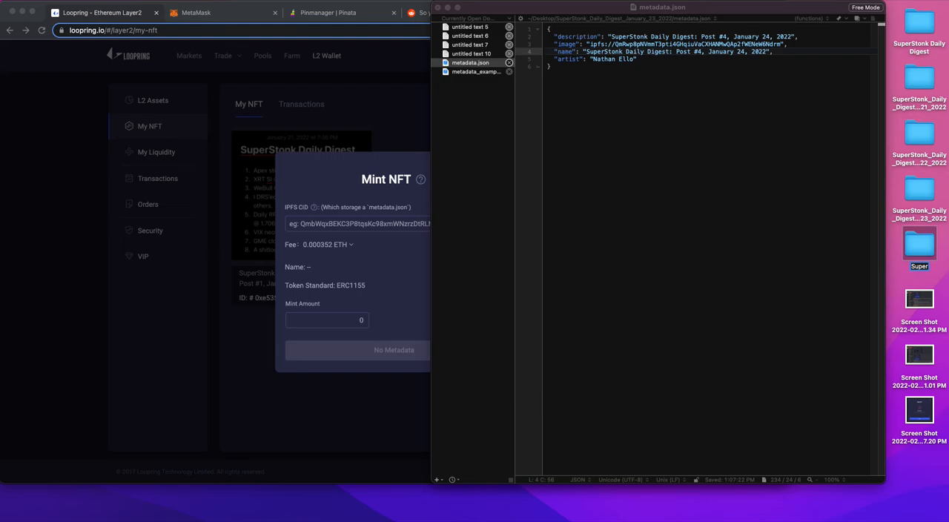
type("Stonk_Daily_Digest_Janua")
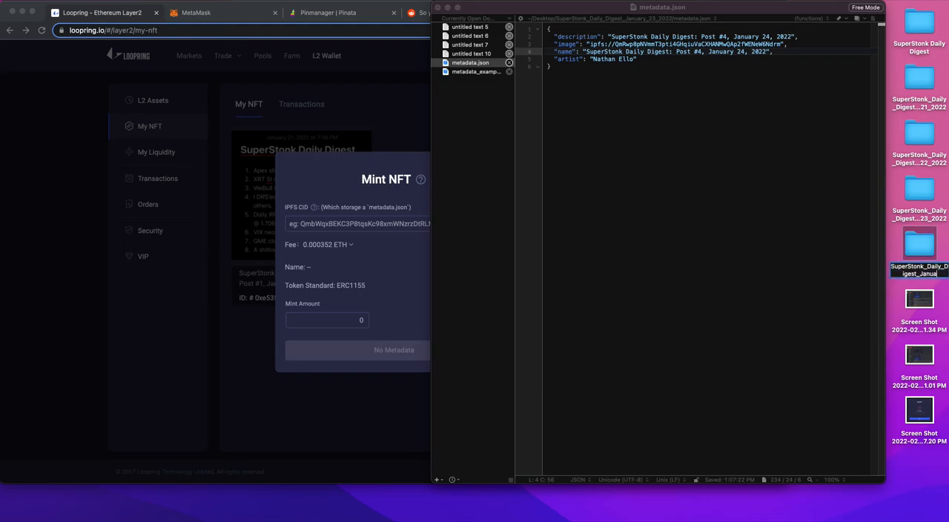
type("ry_24_2022")
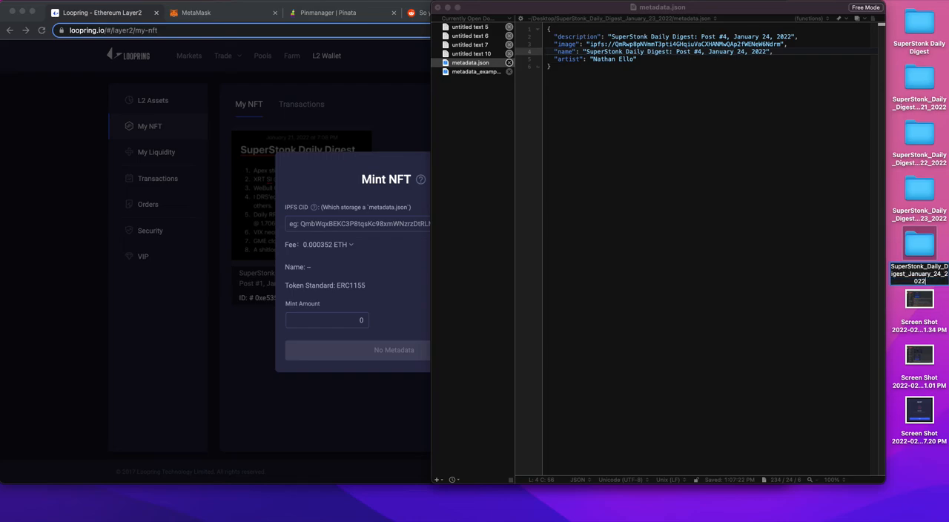
key("Return")
Step: Save the edited file as metadata.json in the SuperStonk_Daily_Digest_January_24_2022 folder, authorising it with the account password
left_click(518, 7)
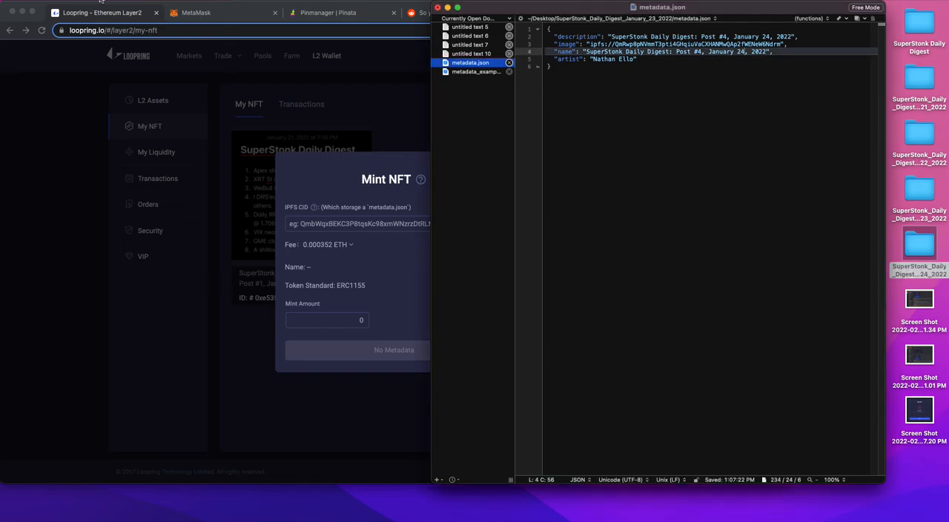
left_click(65, 5)
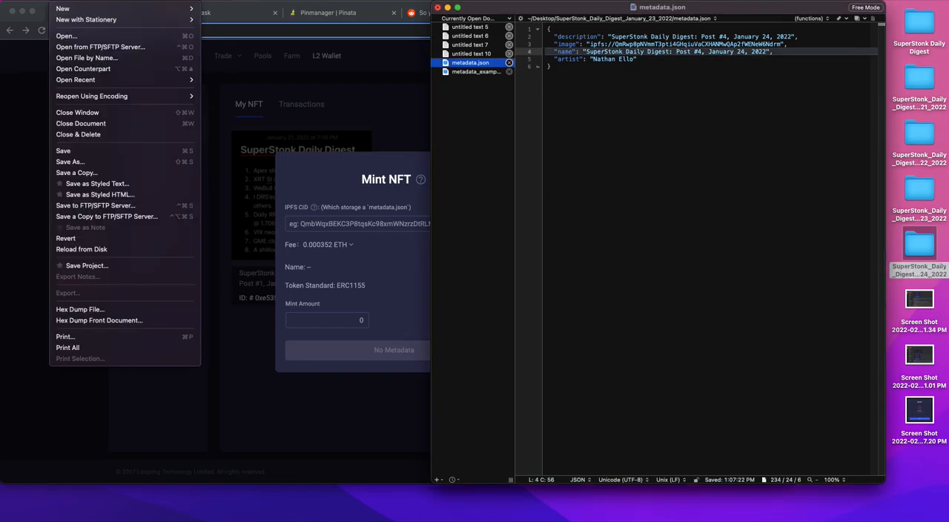
left_click(95, 163)
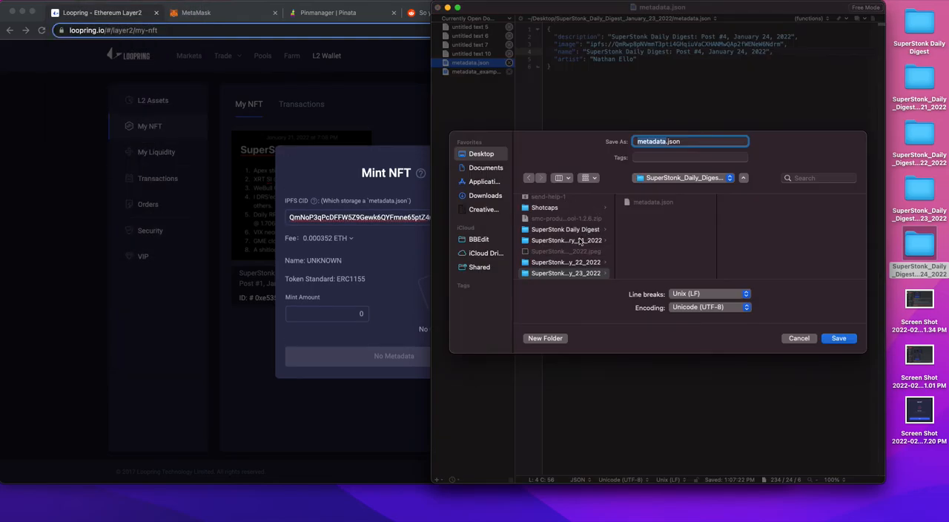
scroll(579, 271, "down", 1)
left_click(580, 271)
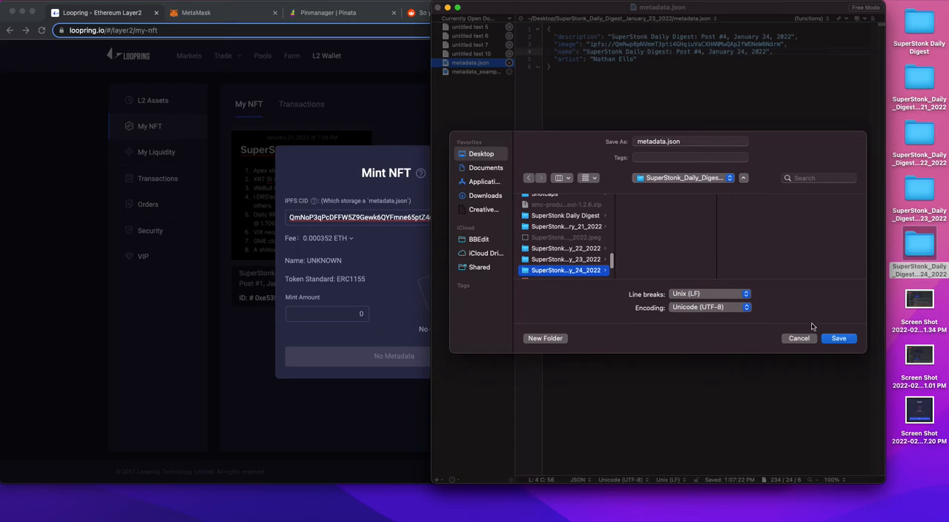
left_click(829, 338)
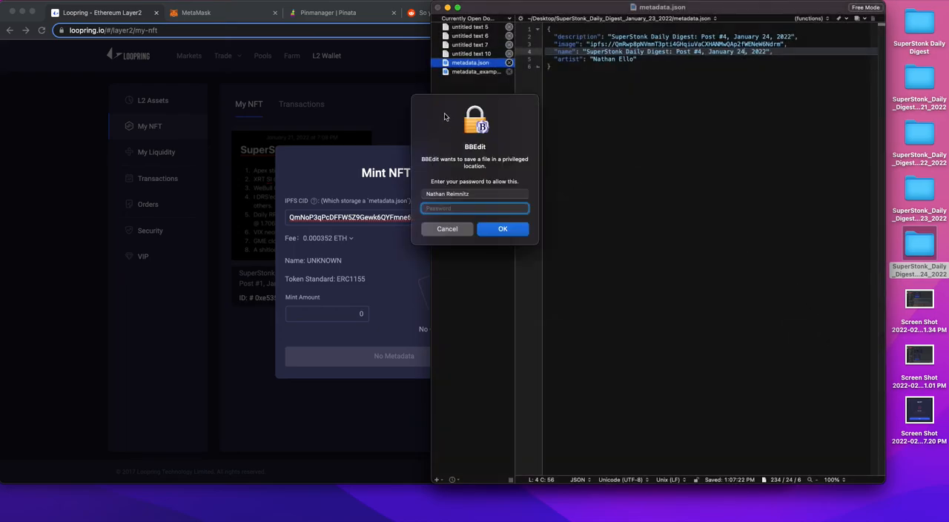
type("*")
key("Return")
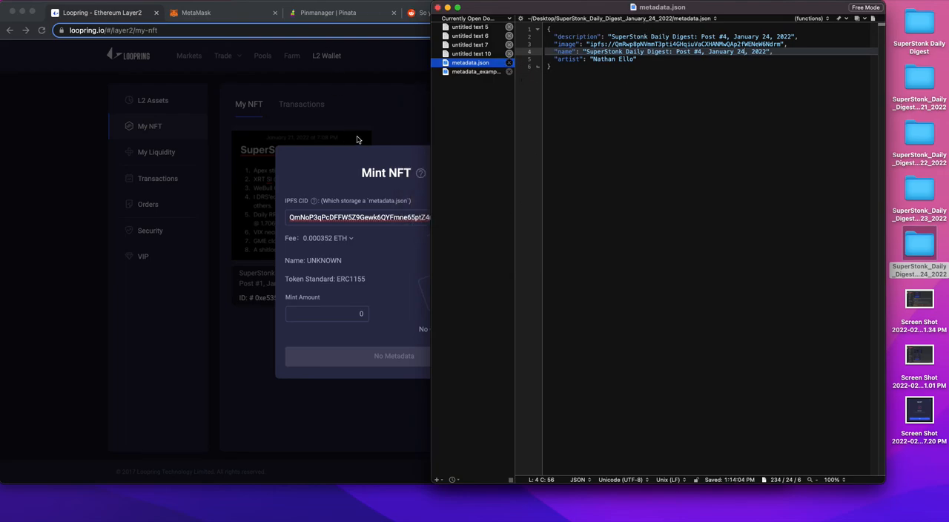
Step: Check the contents of the January 24 desktop folder and close Loopring's Mint NFT form
double_click(924, 248)
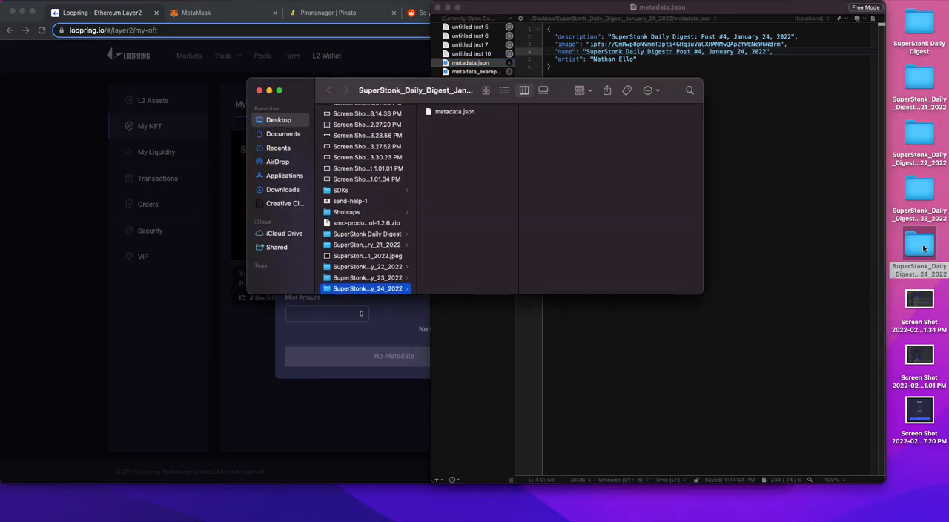
left_click(259, 91)
left_click(123, 217)
left_click(497, 159)
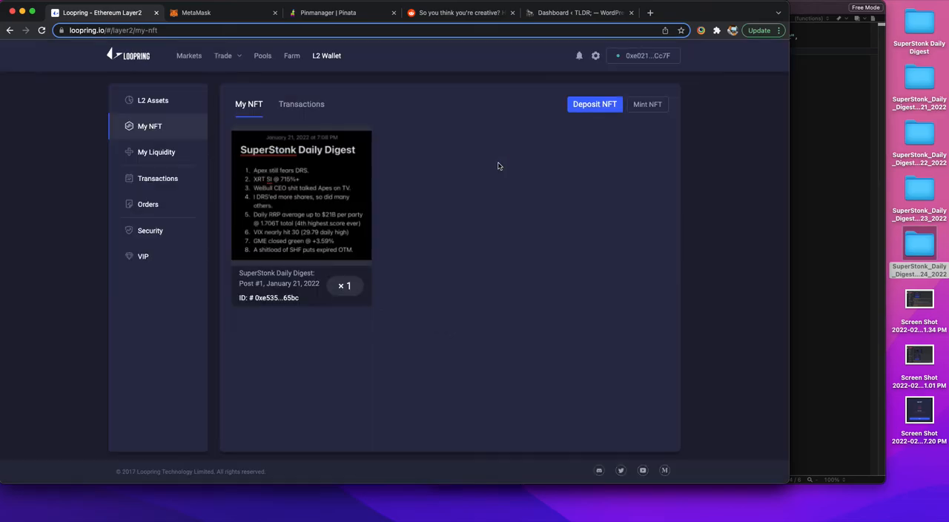
Step: Start a folder upload on Pinata, search for superstonk and select the SuperStonk_Daily_Digest_January_24_2022 folder
left_click(338, 15)
left_click(176, 179)
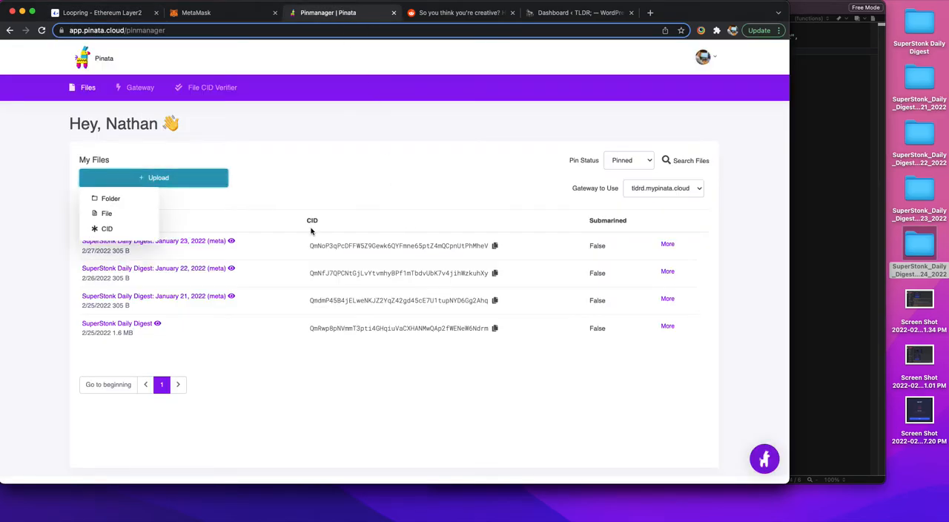
left_click(119, 199)
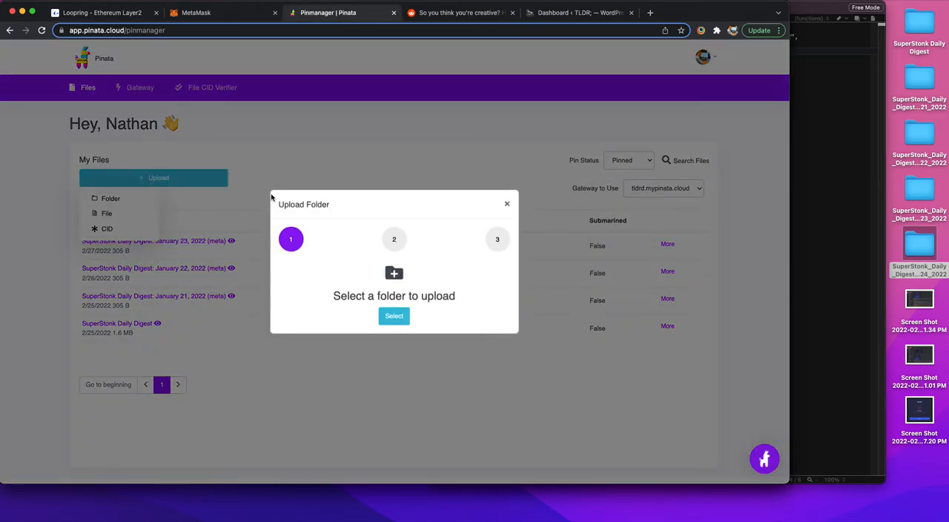
left_click(396, 317)
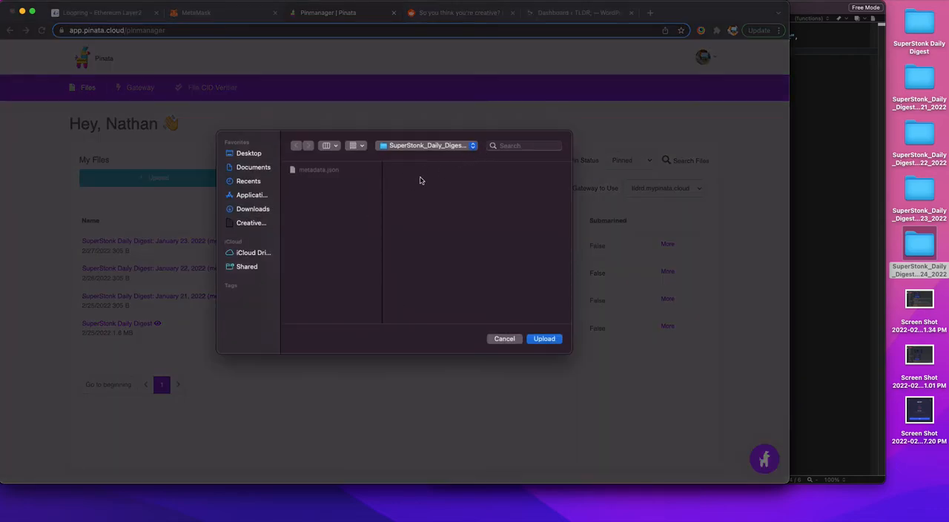
left_click(473, 145)
left_click(466, 146)
left_click(517, 147)
type("superstonk")
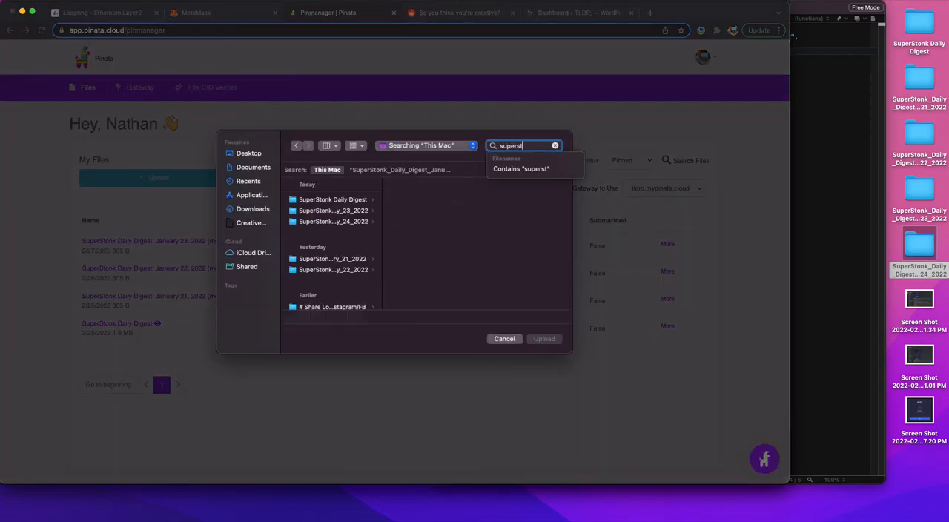
left_click(359, 222)
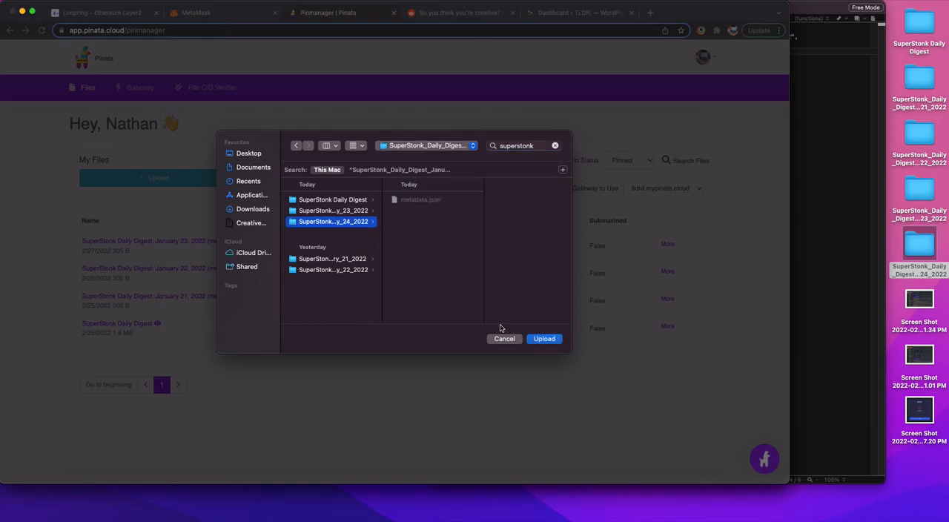
left_click(544, 339)
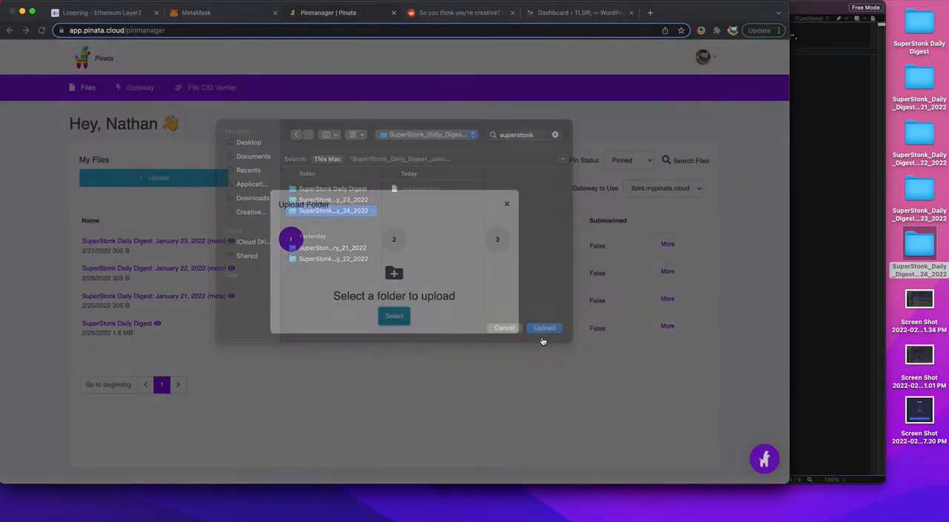
left_click(478, 106)
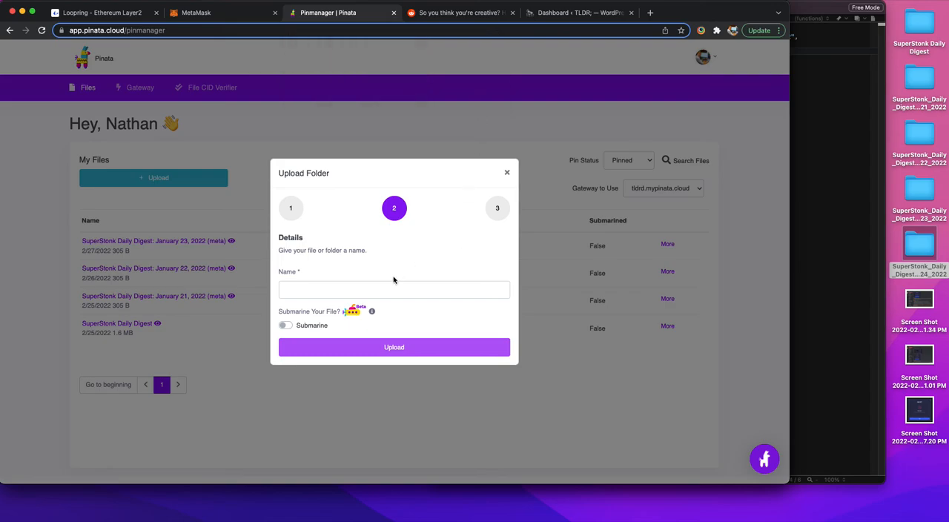
Step: Name the Pinata folder SuperStonk Daily Digest: January 24, 2022 (meta) and upload it
left_click(367, 287)
left_click(373, 348)
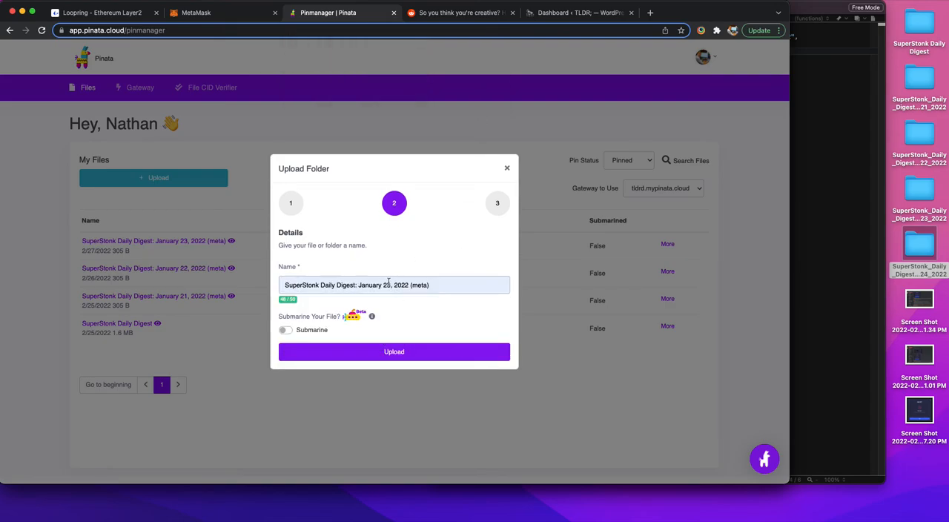
left_click(390, 350)
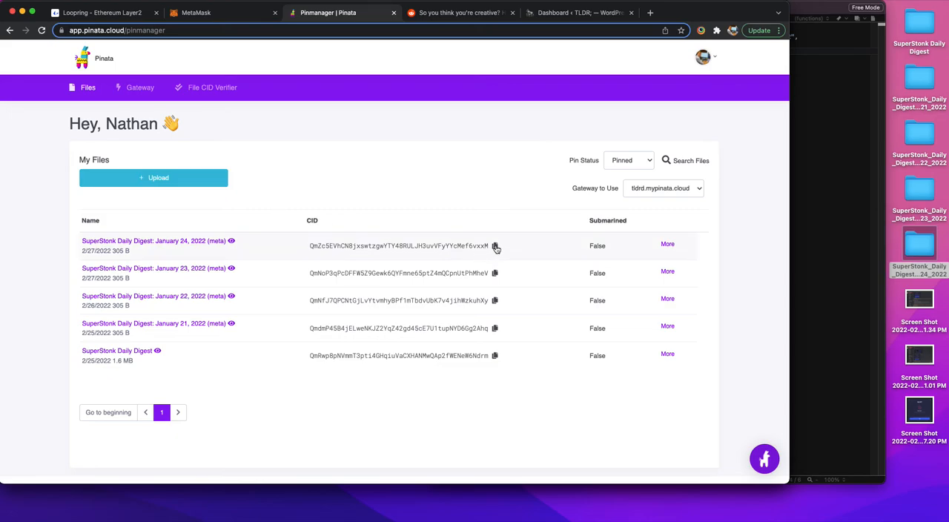
Step: Copy the January 24, 2022 (meta) CID and enter it in Loopring's Mint NFT form in place of the previous CID
left_click(495, 247)
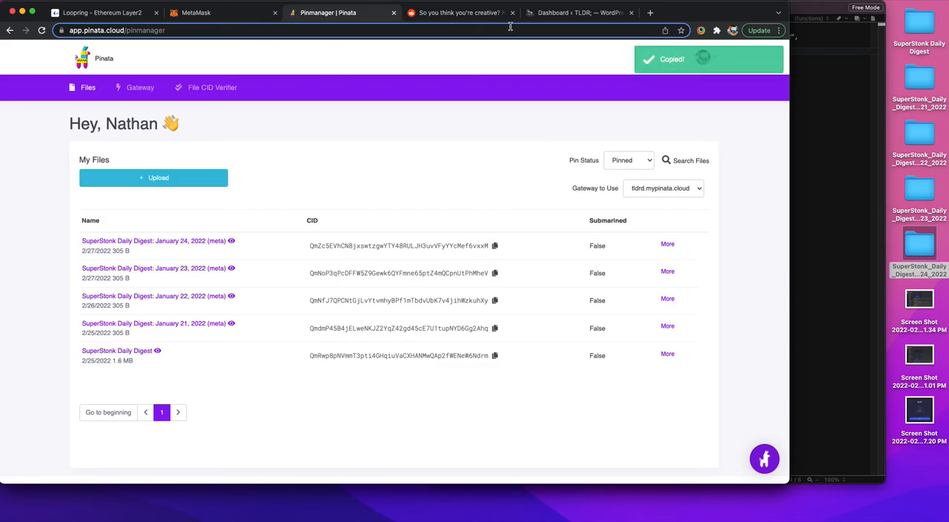
left_click(142, 15)
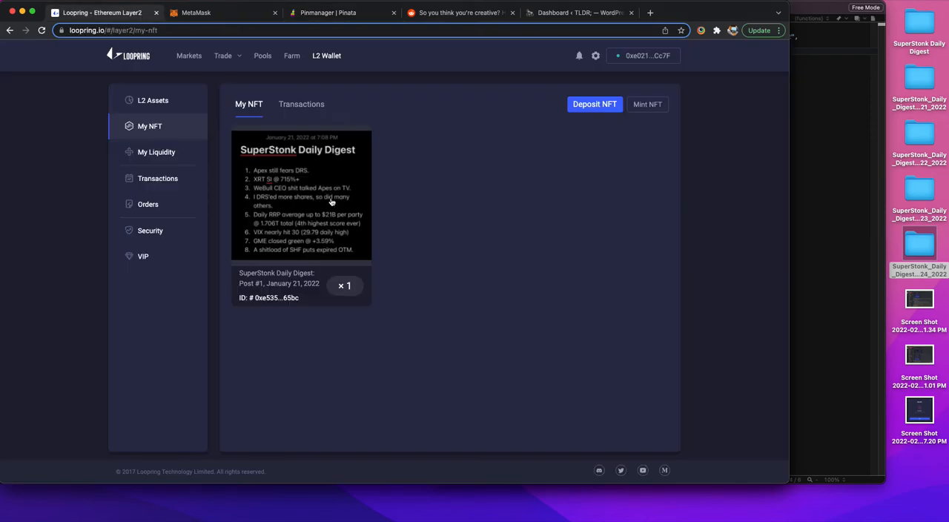
left_click(648, 104)
left_click(416, 218)
key("super+v")
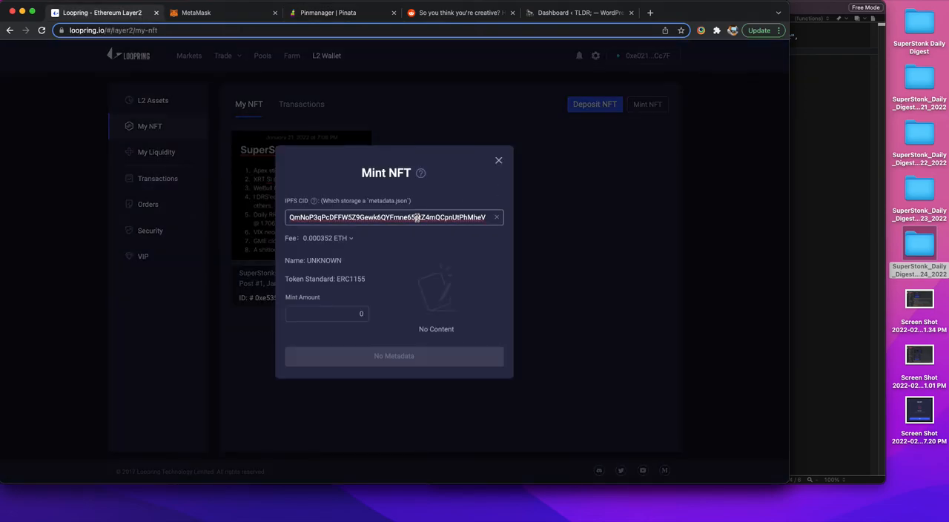
key("super+a")
key("super+v")
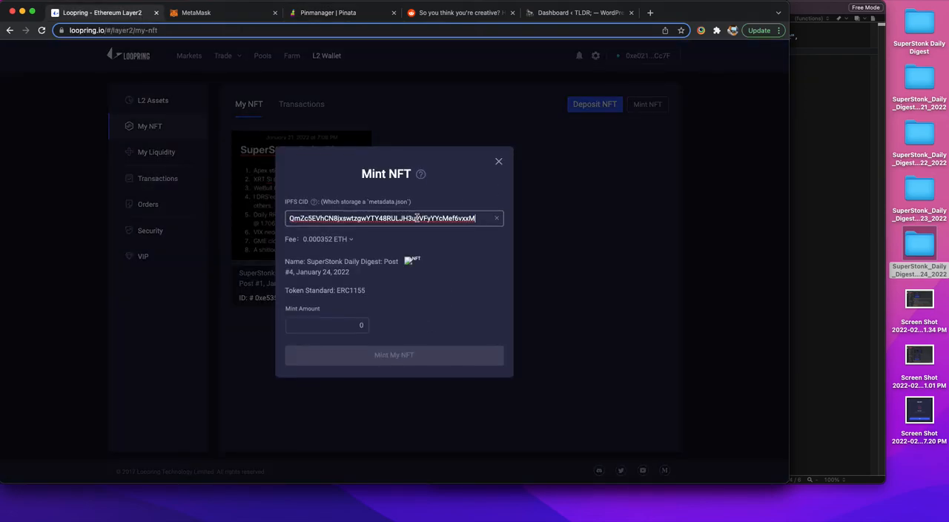
Step: Mint one copy of SuperStonk Daily Digest: Post #4, January 24, 2022, sign the request in MetaMask and close the submission dialog
left_click_drag(394, 272, 419, 261)
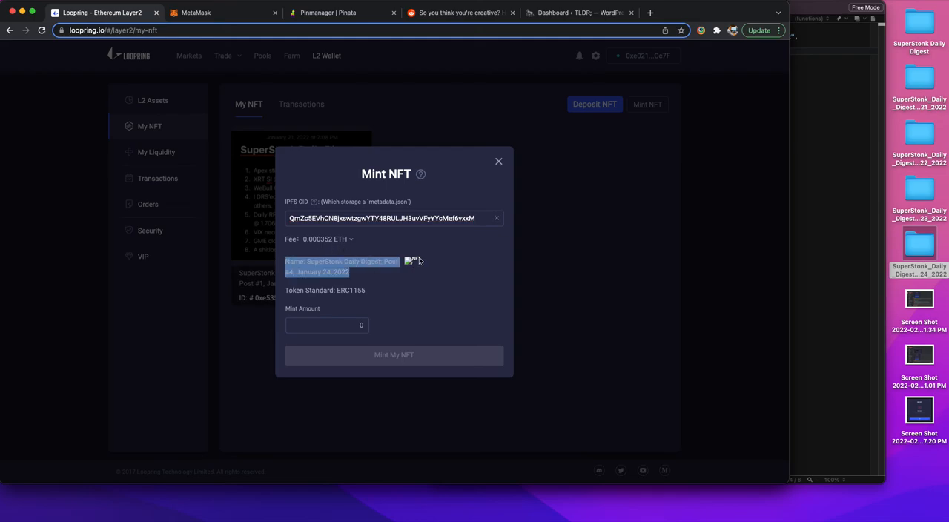
left_click(389, 285)
left_click(359, 327)
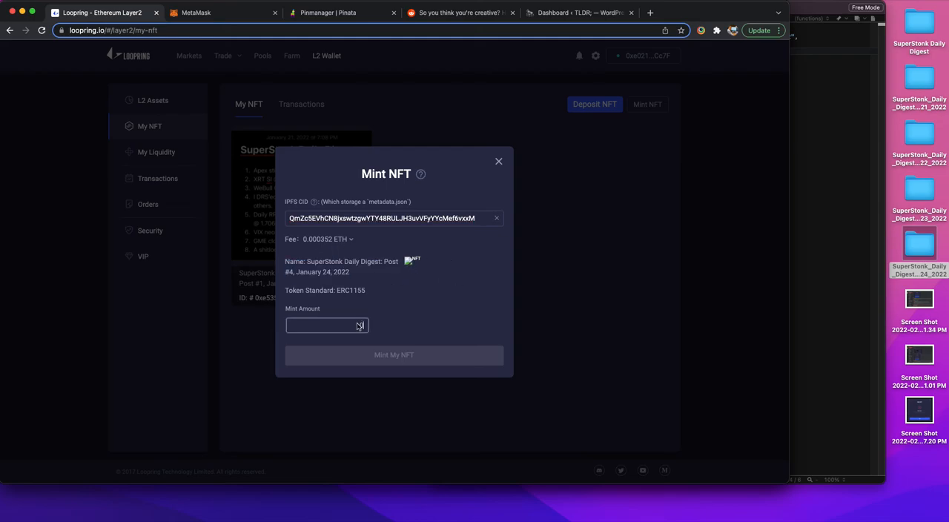
type("1")
left_click(389, 357)
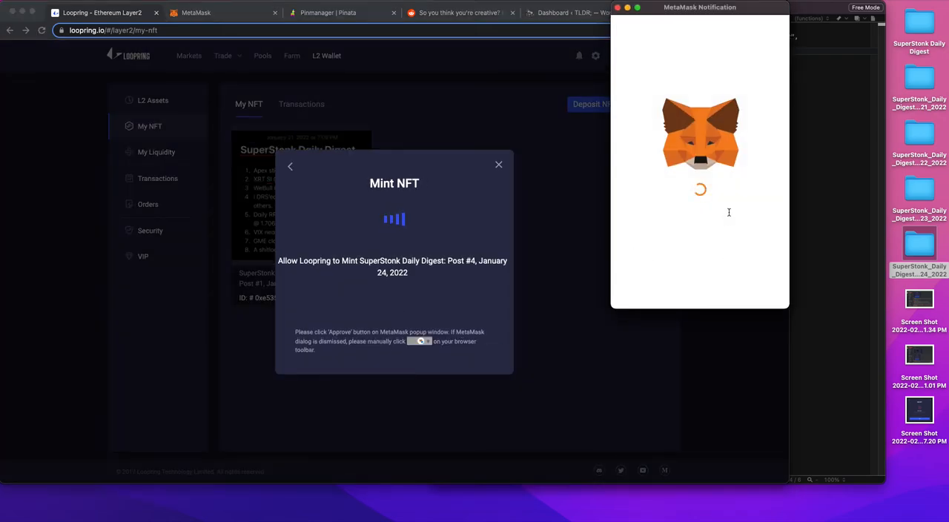
scroll(718, 220, "down", 3)
left_click(730, 299)
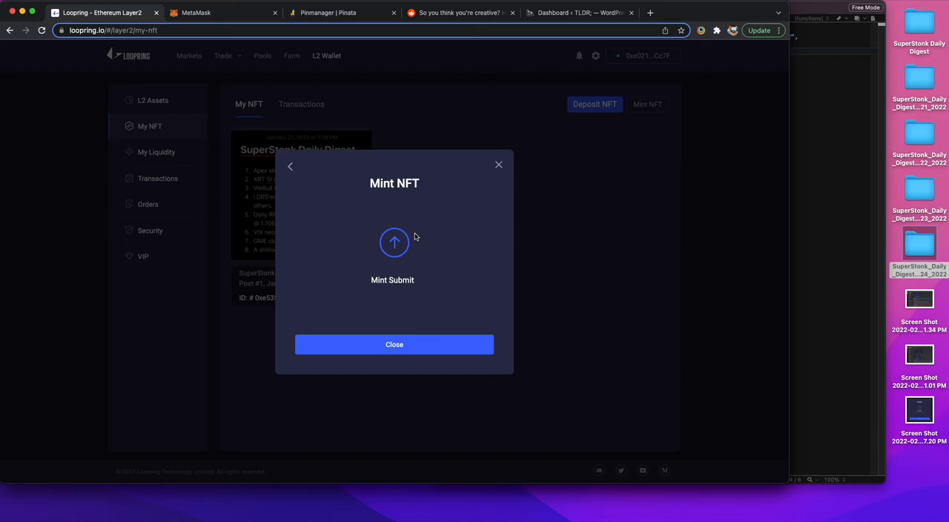
left_click(402, 346)
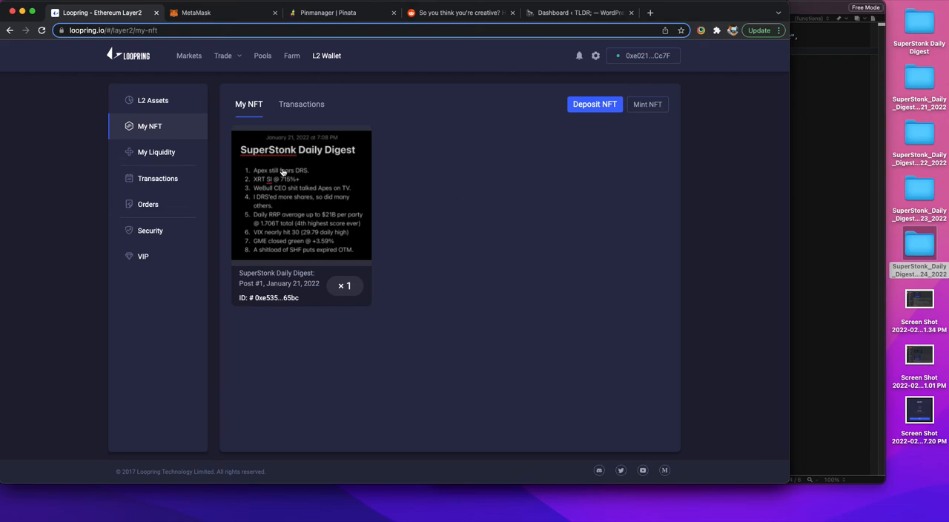
Step: Check the new mint's fee in the NFT transactions and the total balance of the Layer 2 assets
left_click(303, 107)
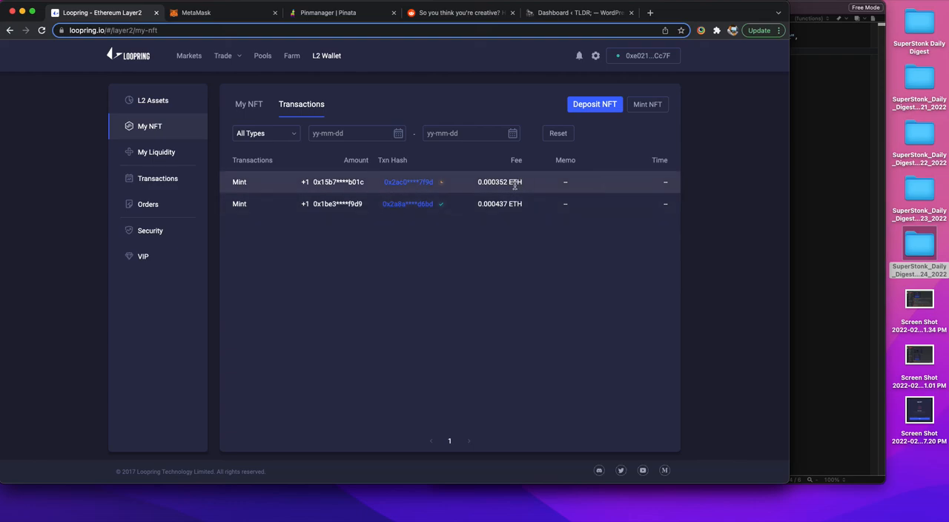
left_click_drag(478, 183, 523, 184)
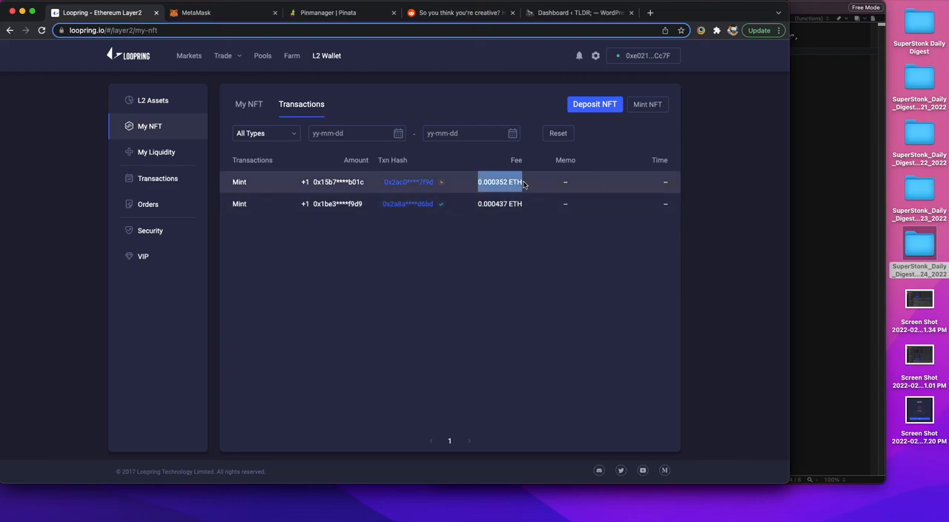
left_click(517, 182)
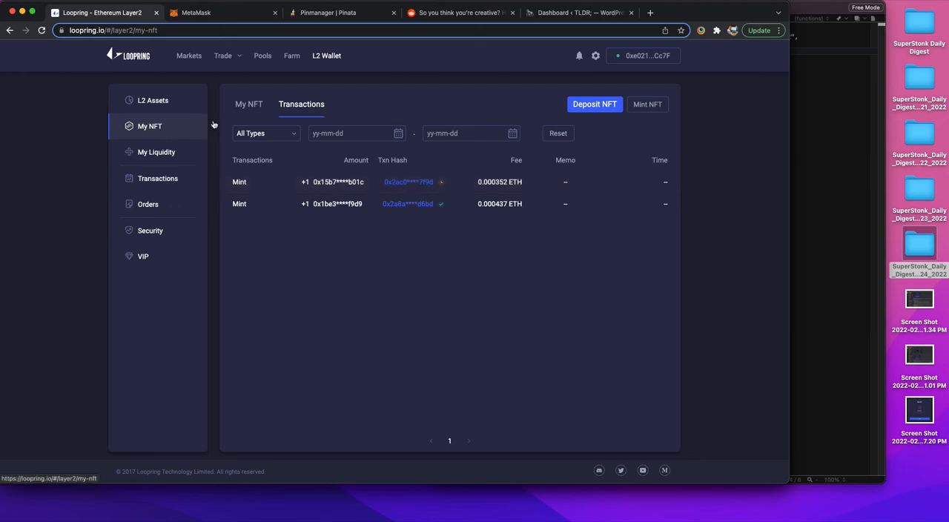
left_click(236, 109)
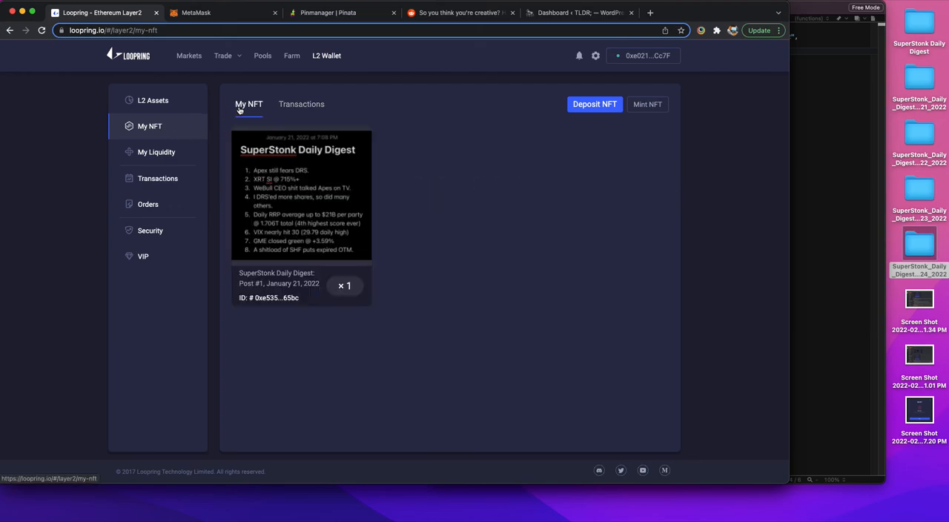
left_click(167, 107)
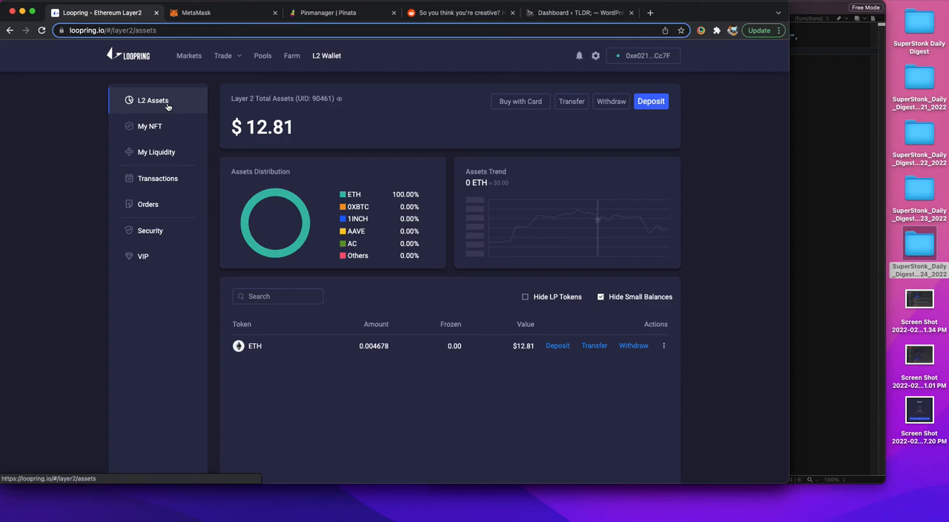
left_click_drag(315, 134, 232, 131)
left_click(323, 129)
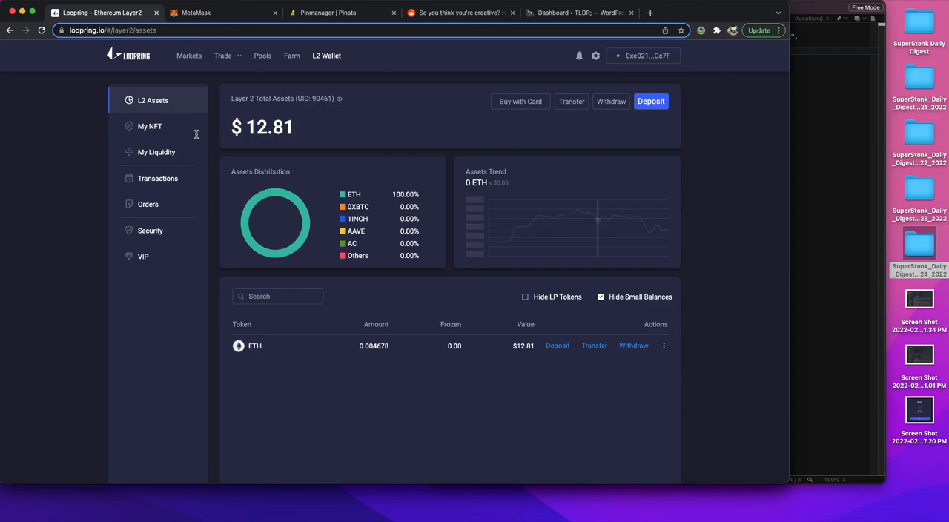
Step: Review the details and images of the January 24 and January 21 NFTs in the My NFT collection
left_click(155, 130)
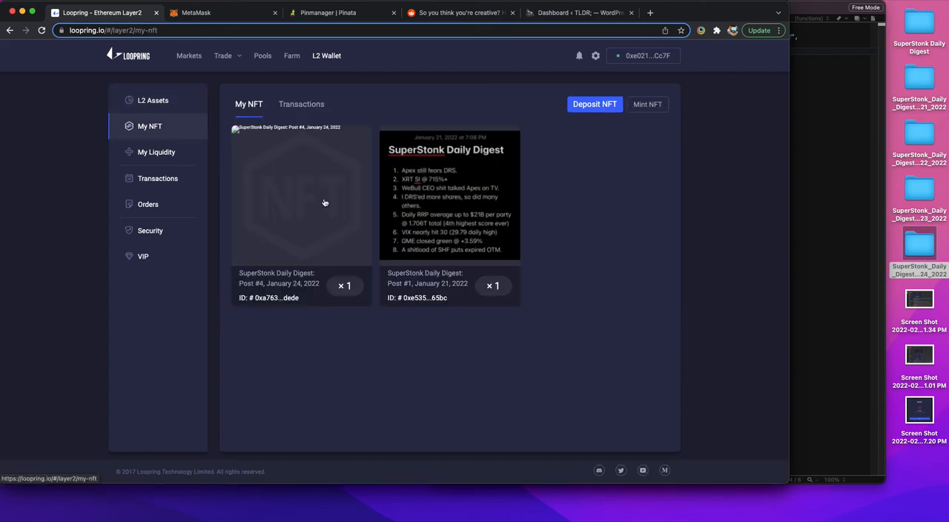
left_click(247, 138)
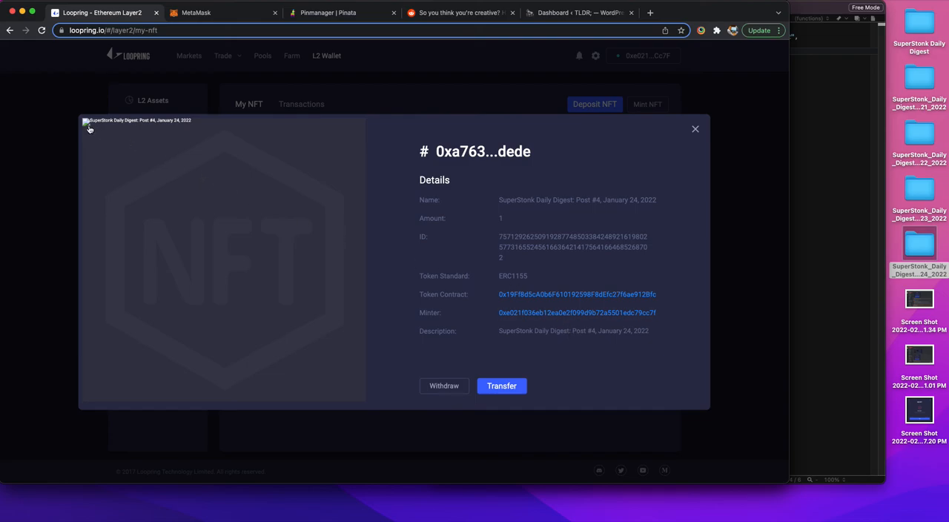
left_click(695, 130)
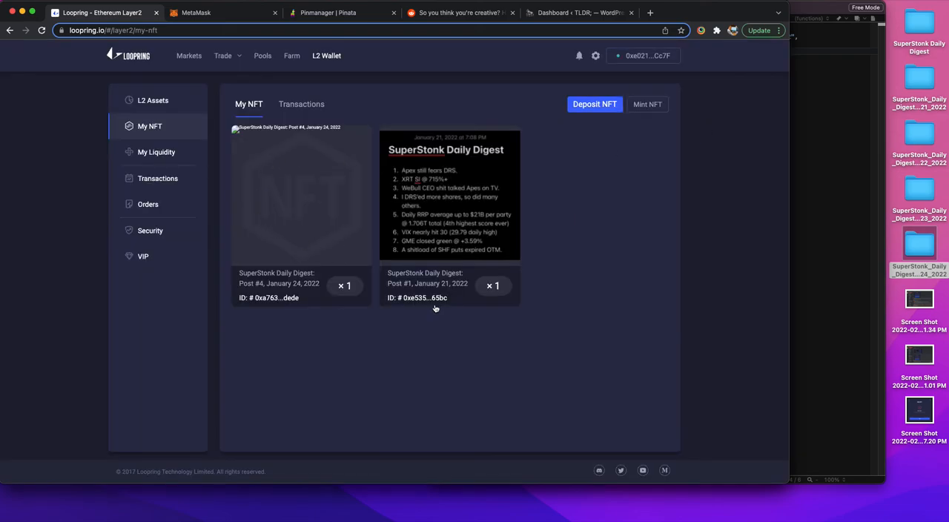
left_click(421, 285)
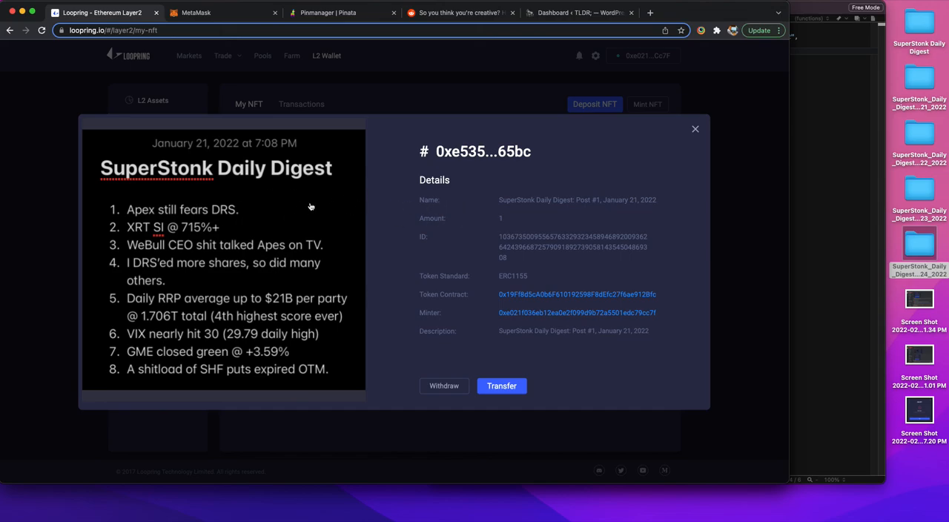
left_click(695, 130)
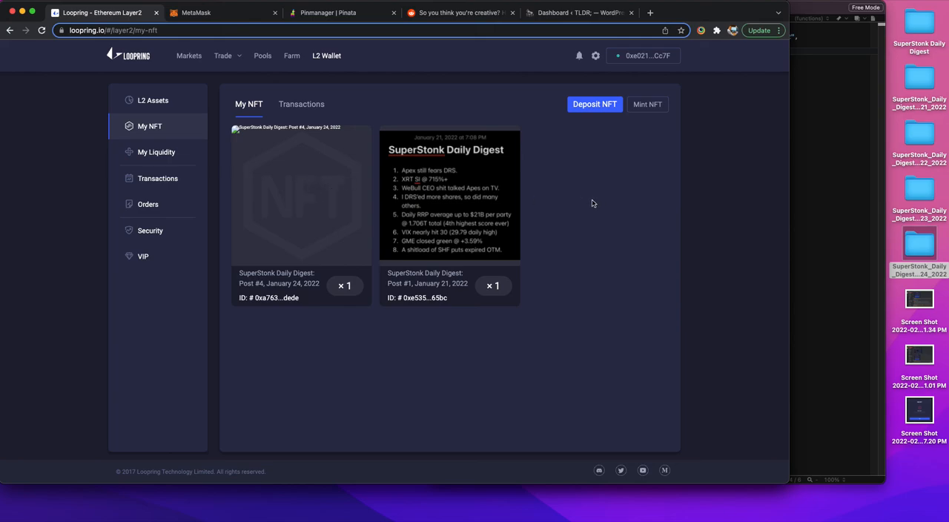
Step: Reload Loopring's My NFT page, copy its address and open it in a Firefox window
key("super+r")
left_click(2, 189)
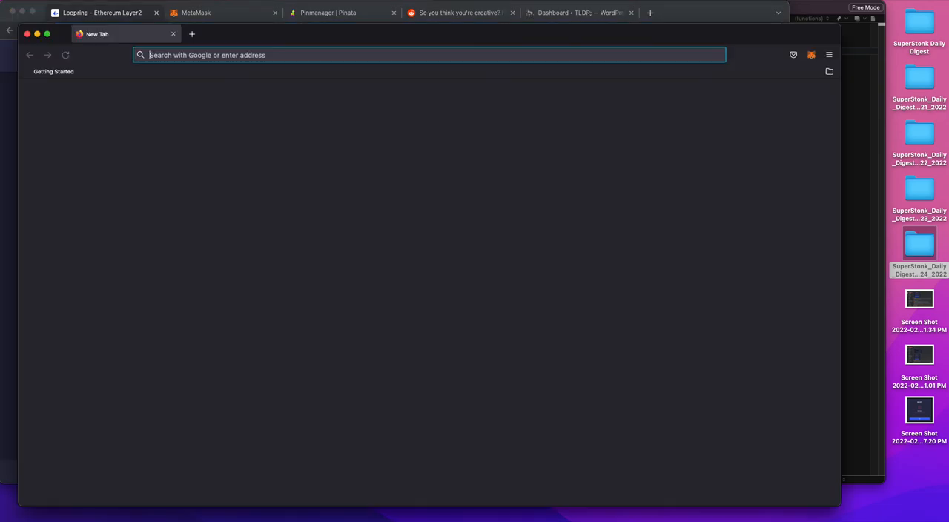
left_click_drag(223, 37, 238, 41)
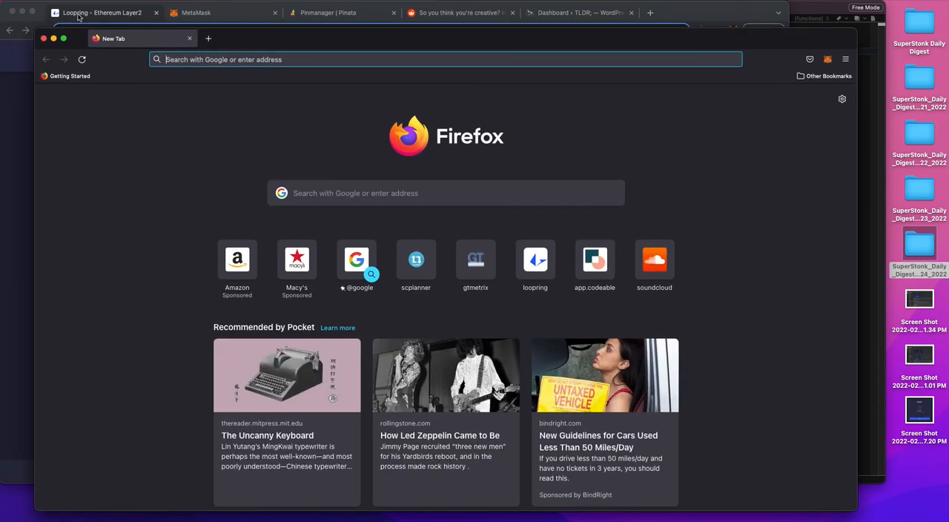
left_click(79, 15)
left_click(161, 29)
key("super+c")
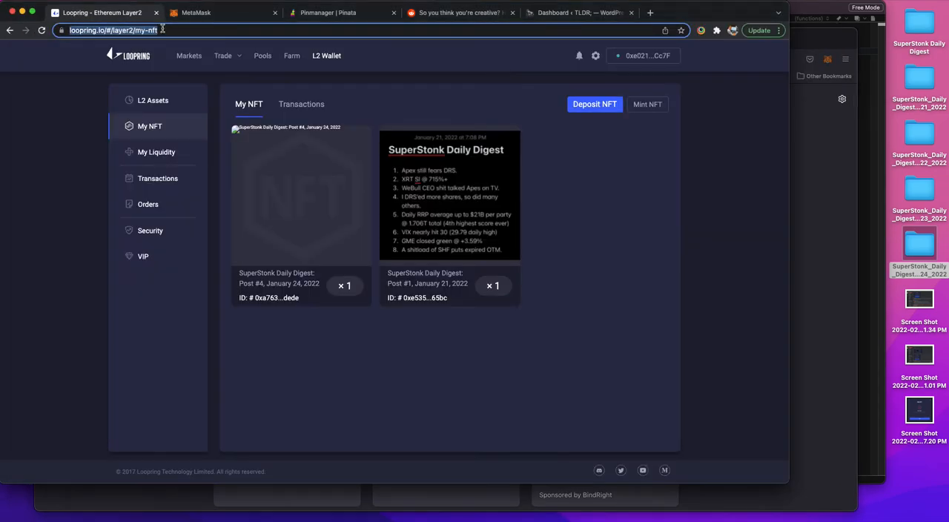
left_click(803, 220)
left_click(347, 60)
key("super+v")
key("Return")
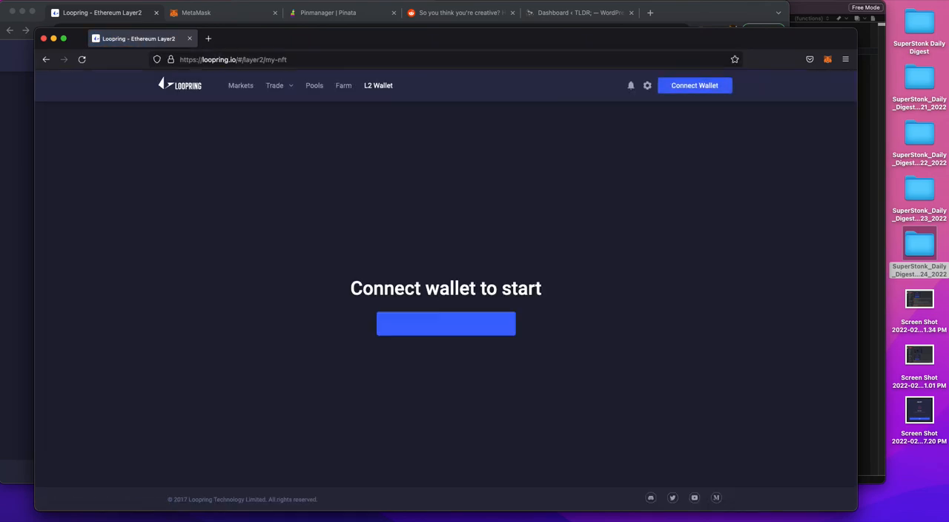
Step: Connect the MetaMask wallet to Loopring in Firefox and unlock the account by signing the request
left_click(446, 322)
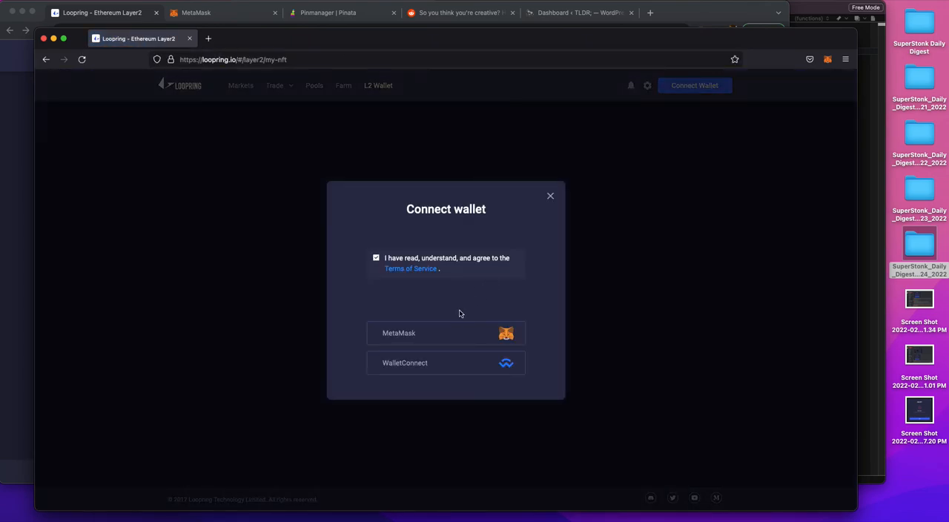
left_click(429, 337)
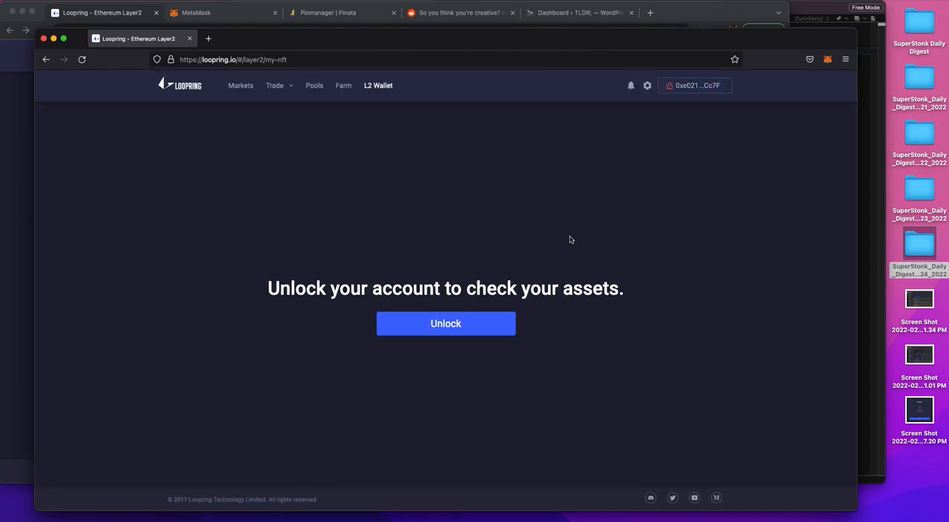
left_click(457, 326)
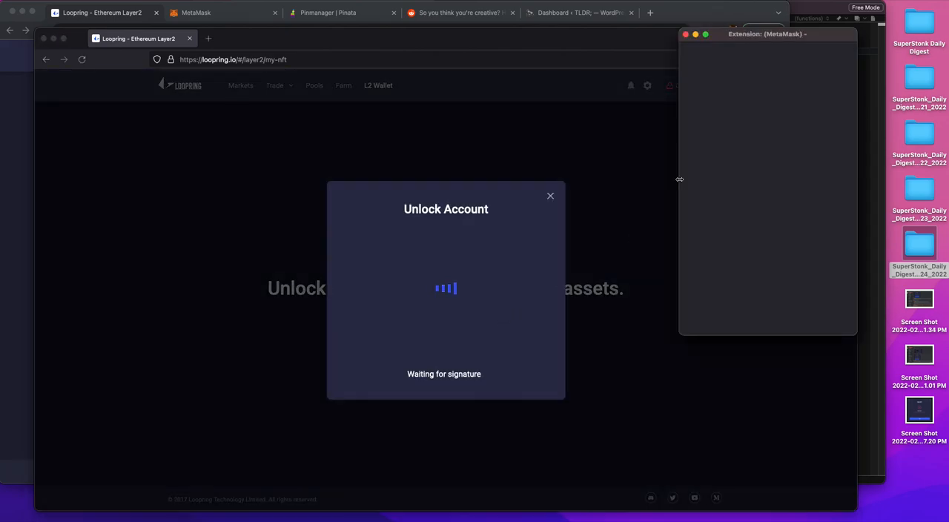
left_click(775, 307)
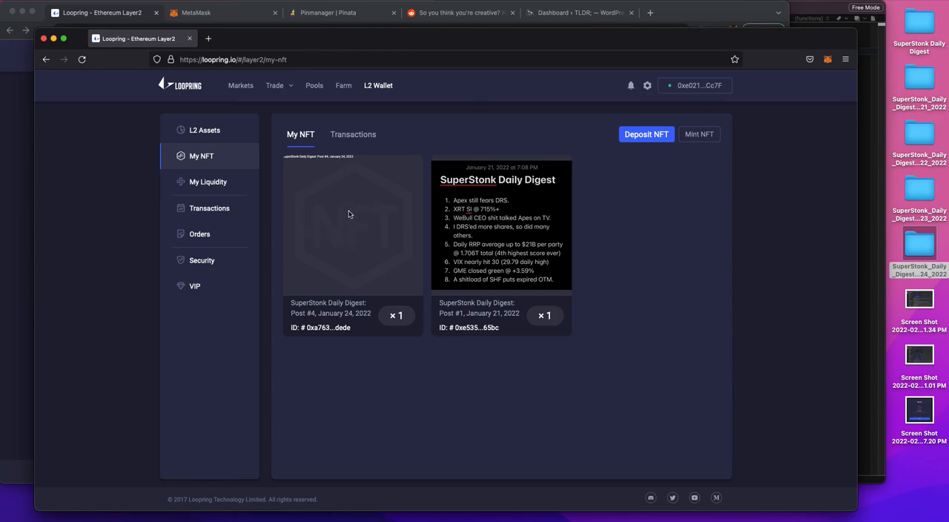
Step: Check the January 24 NFT's details and image in Firefox, close that window and return to Loopring in Chrome
left_click(349, 214)
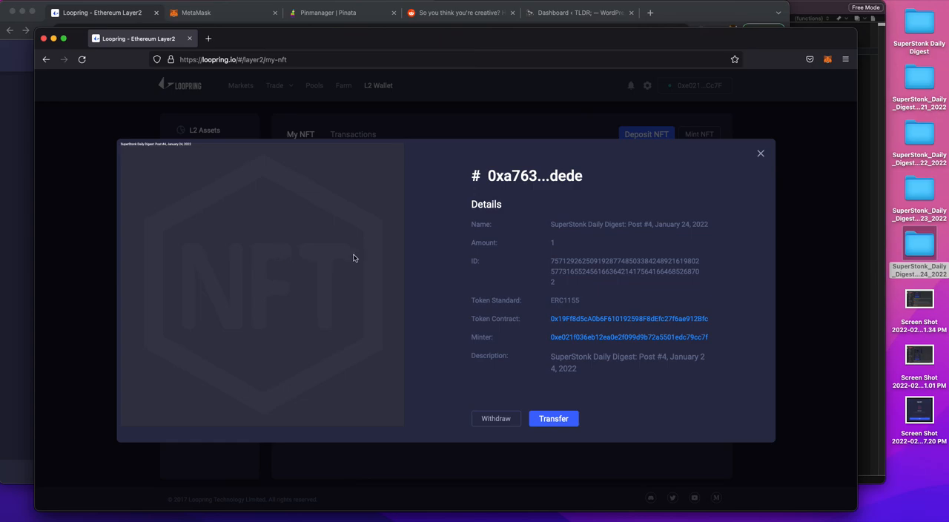
left_click(760, 153)
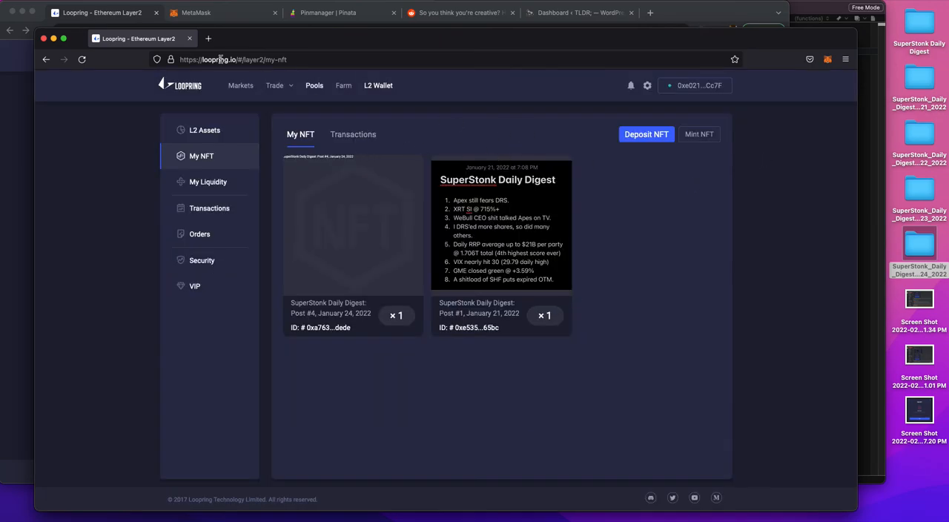
left_click(43, 39)
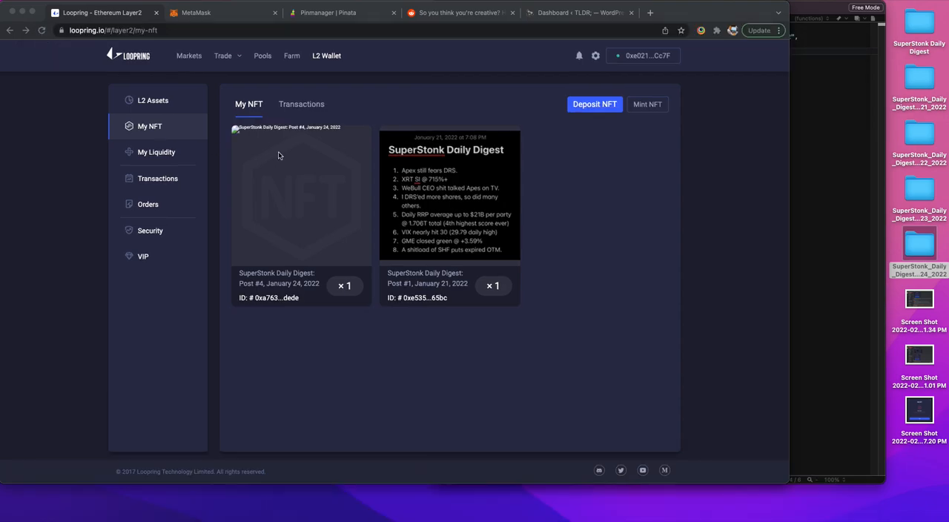
left_click(55, 245)
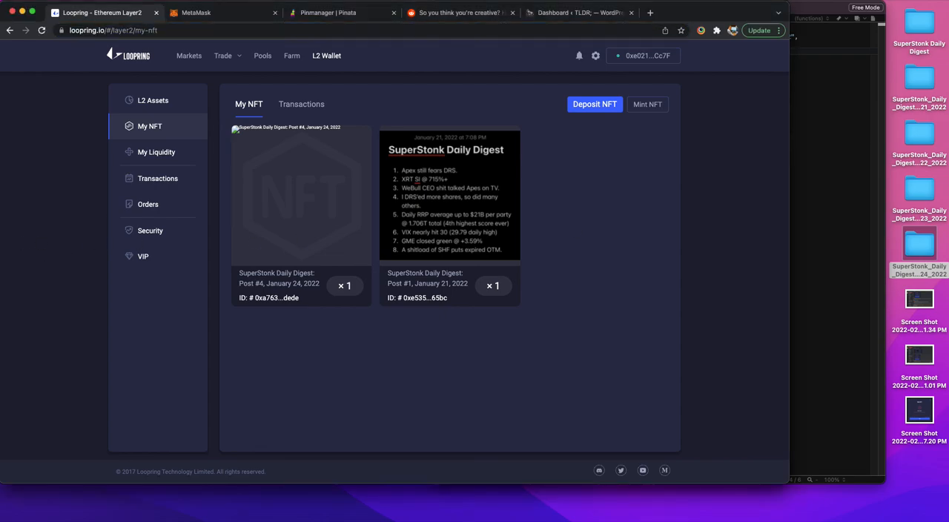